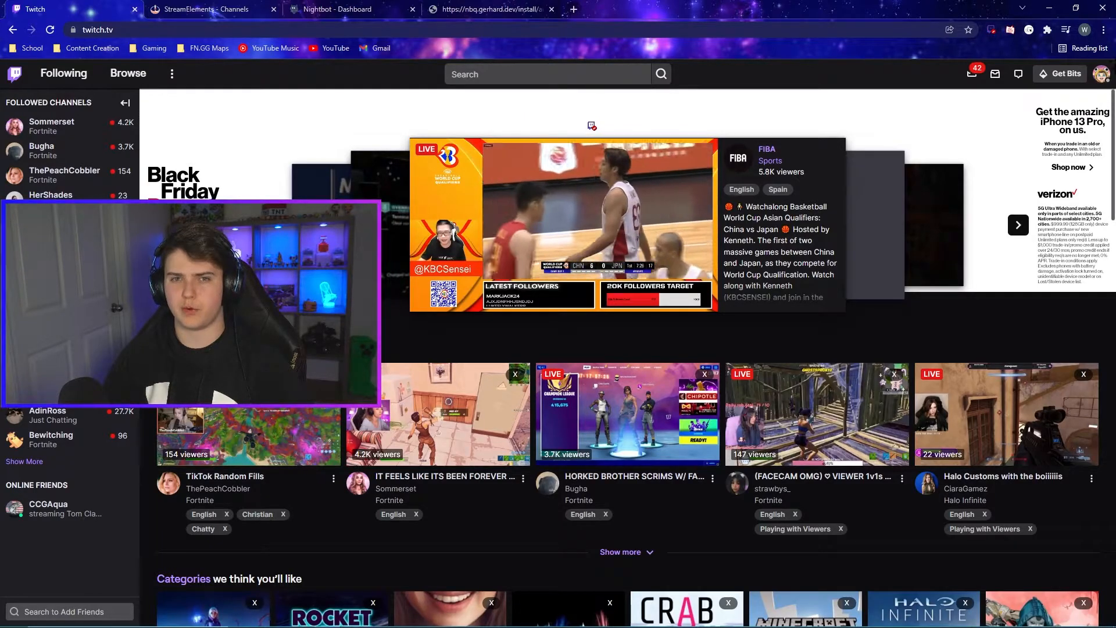
- Open the signed-in account's own channel page on Twitch
click(1101, 74)
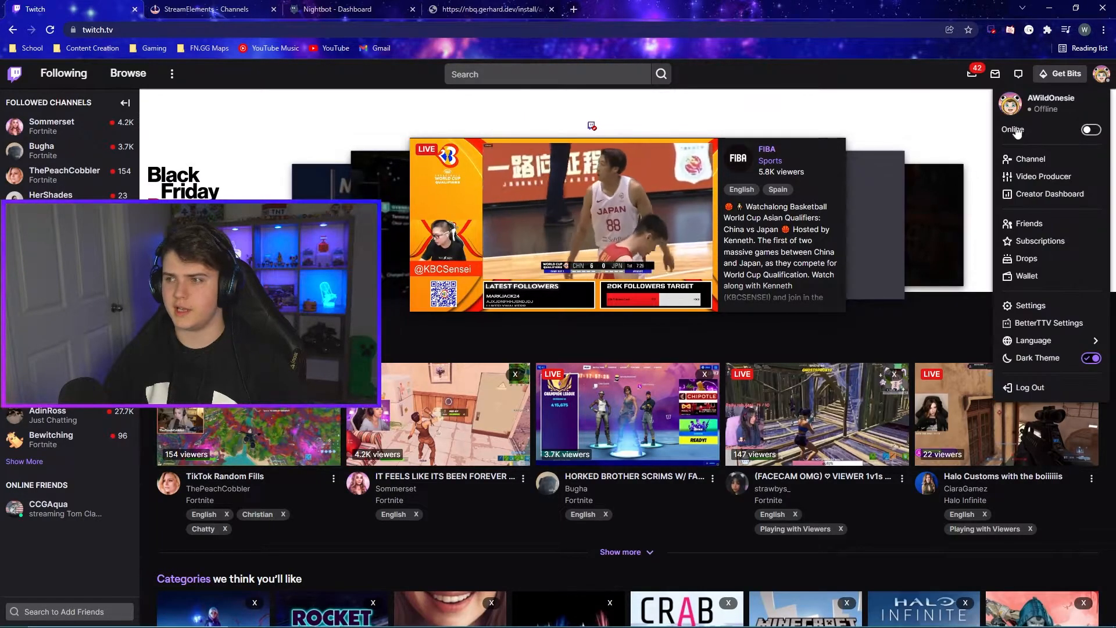
click(1053, 162)
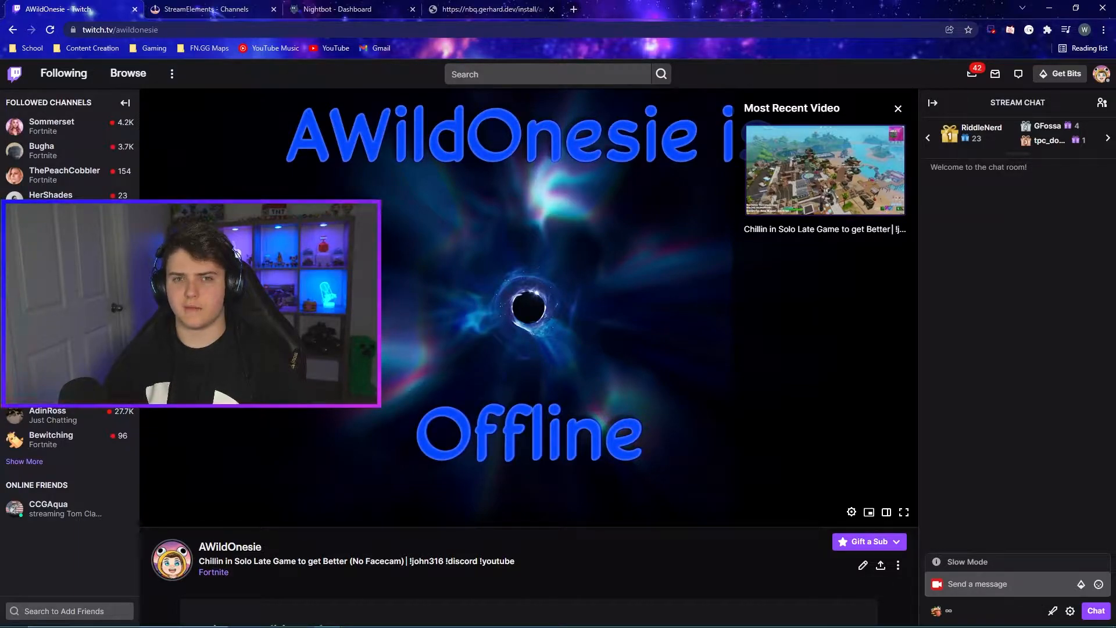
- Switch to StreamElements, open the chat bot's chat commands and look through the default commands
click(243, 5)
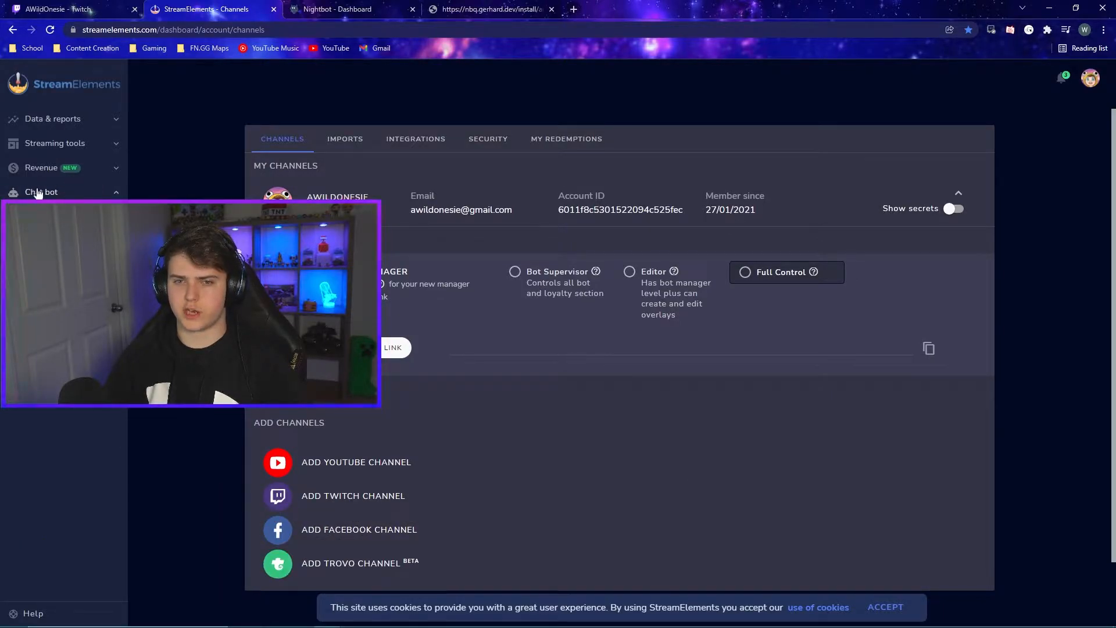
click(73, 216)
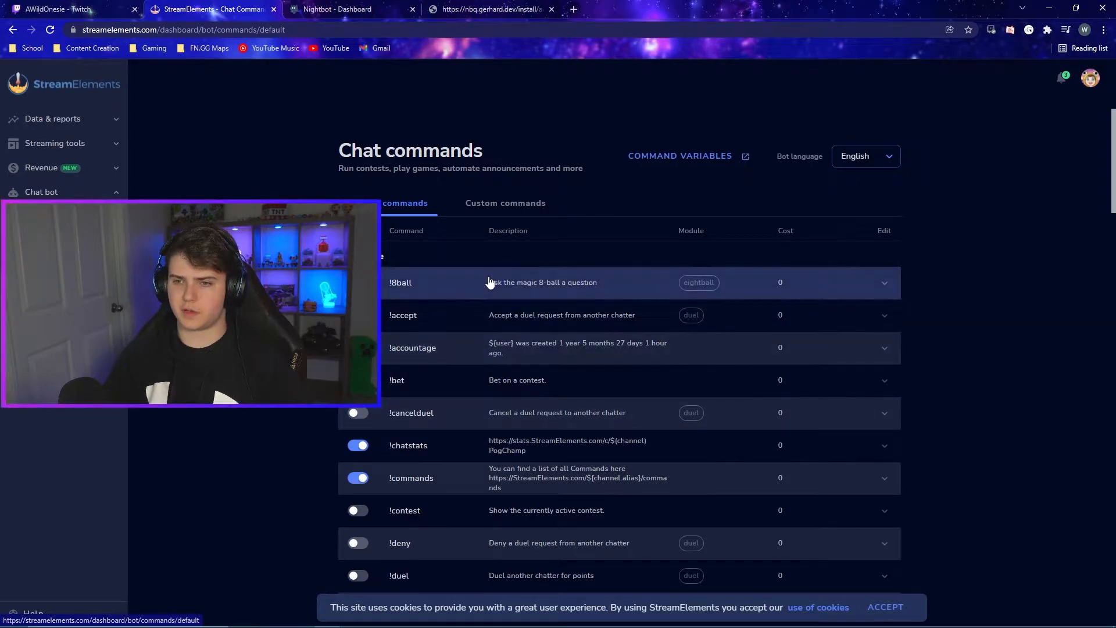
scroll(469, 487, down, 15)
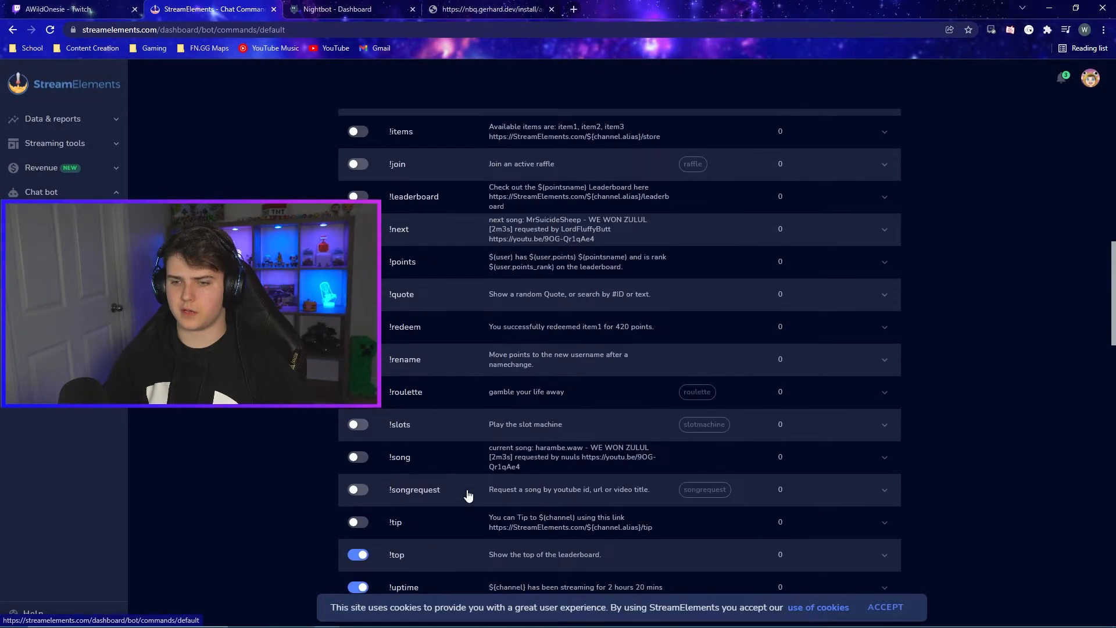
scroll(467, 493, down, 4)
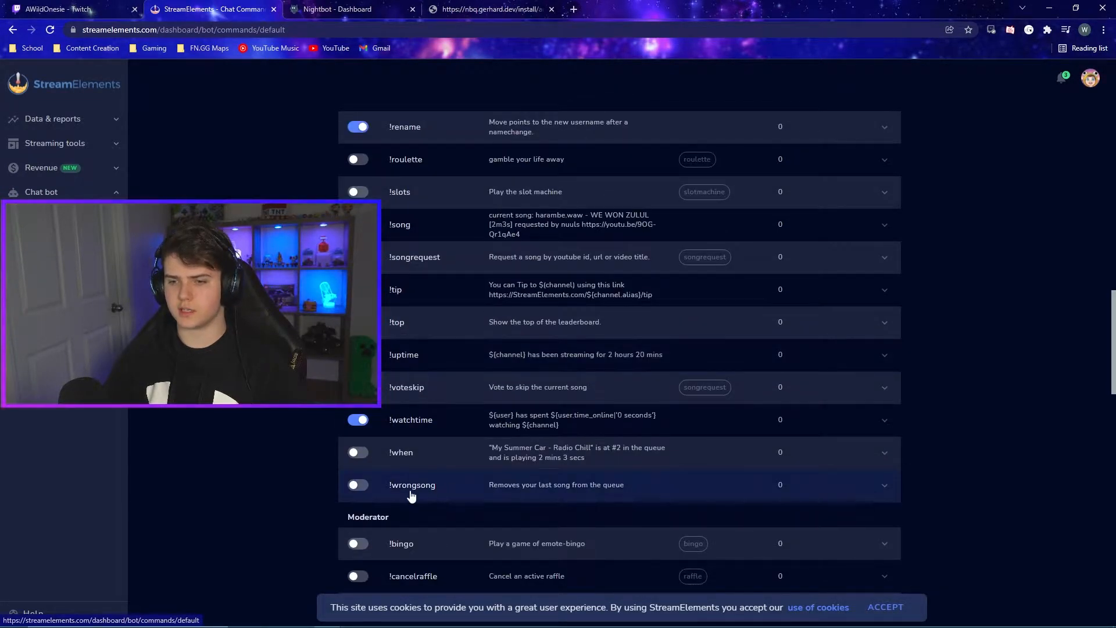
scroll(424, 495, up, 20)
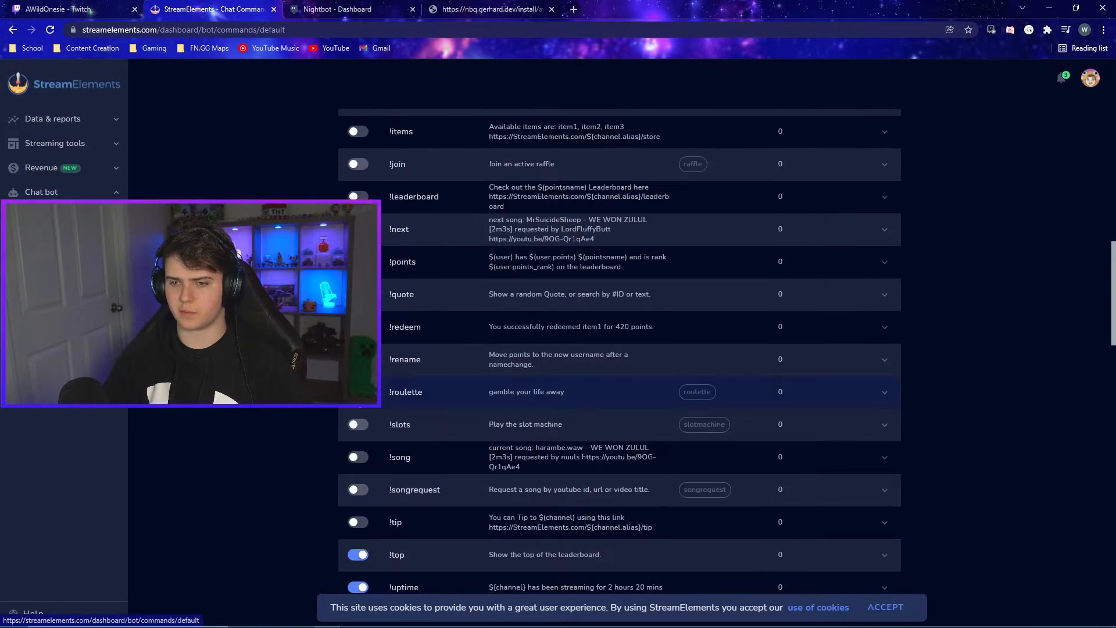
scroll(619, 349, up, 4)
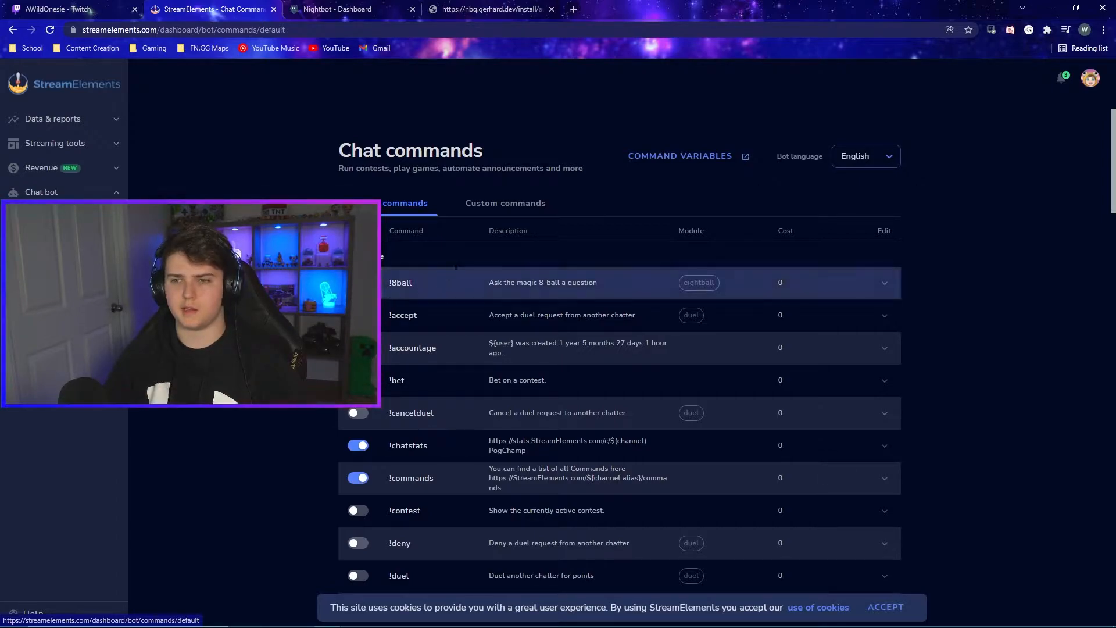
- In the custom commands, copy the response text of !lurk and delete the existing !lurk command
click(506, 202)
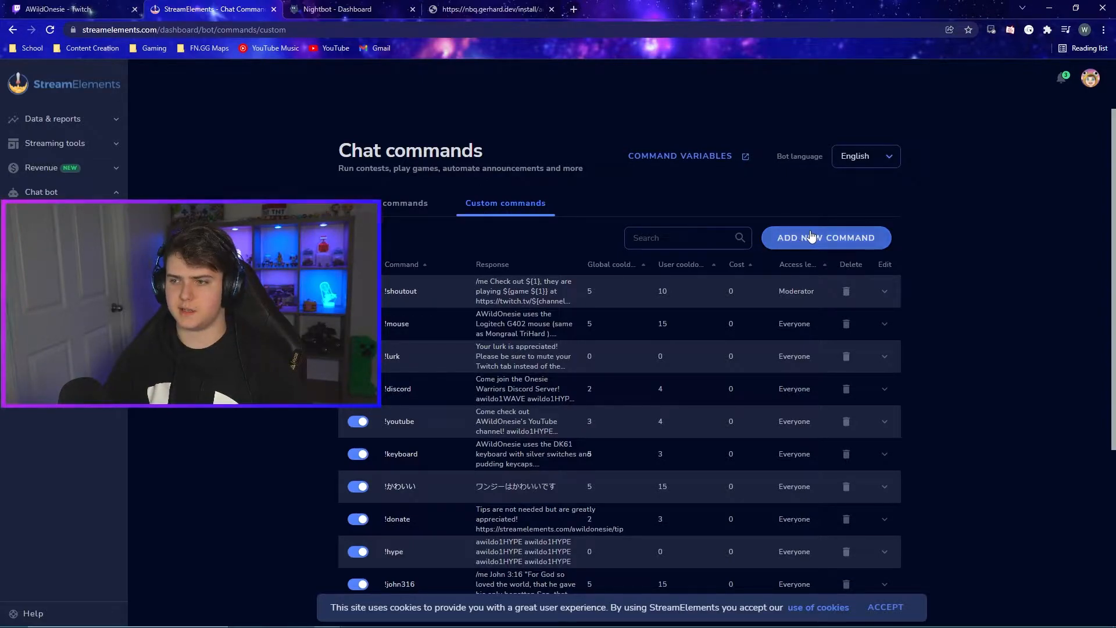
click(534, 359)
drag(794, 484, 284, 504)
scroll(853, 529, down, 1)
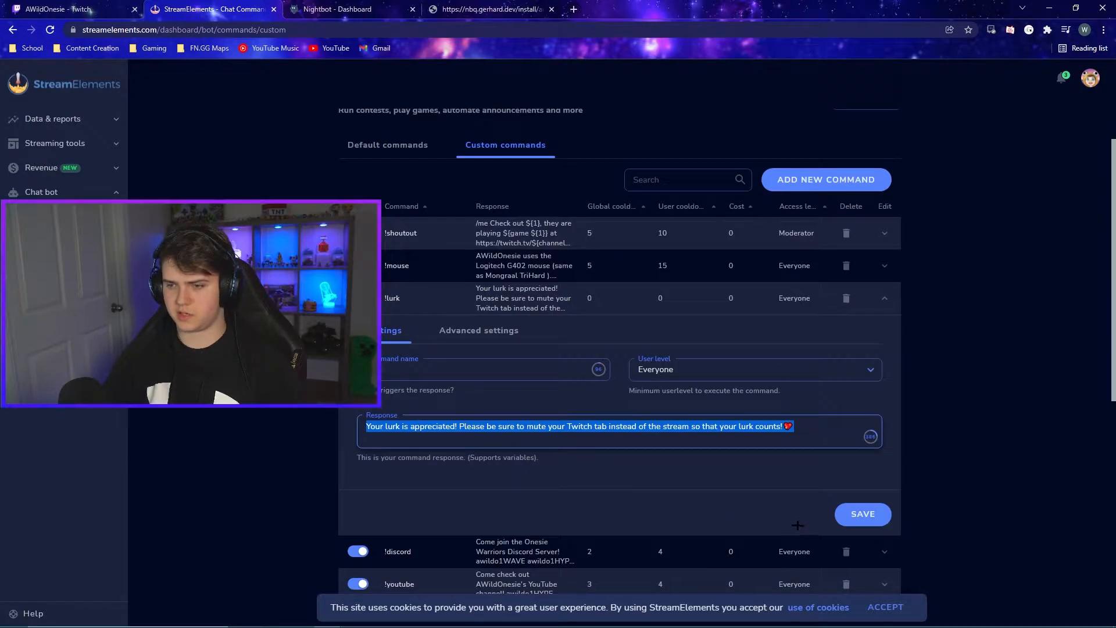
click(846, 298)
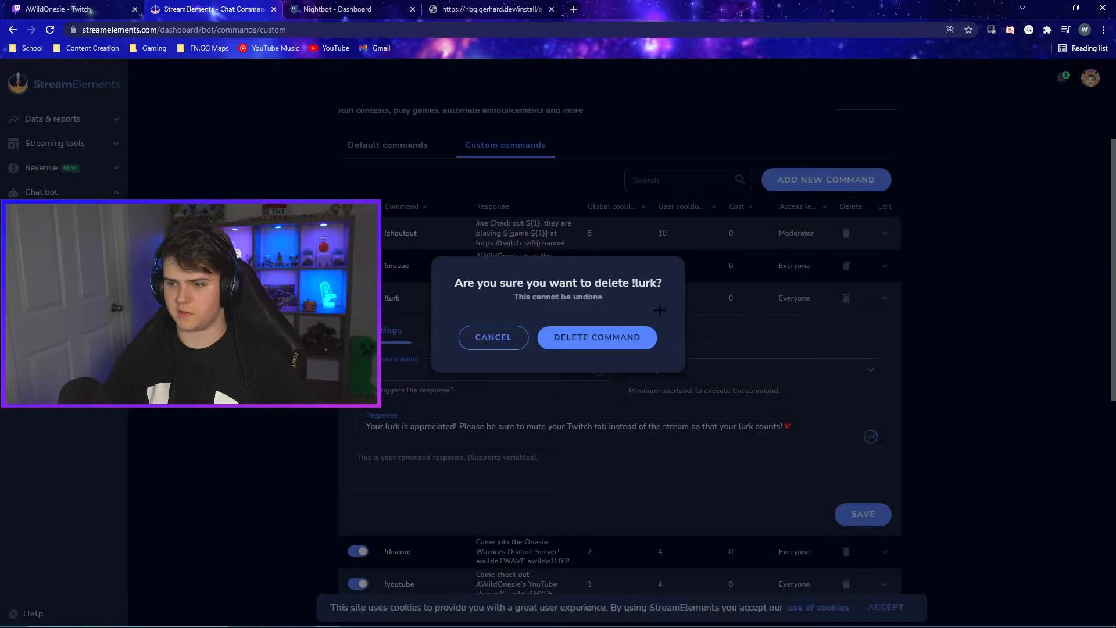
click(608, 336)
- Start a new custom command and name it lurk
click(827, 180)
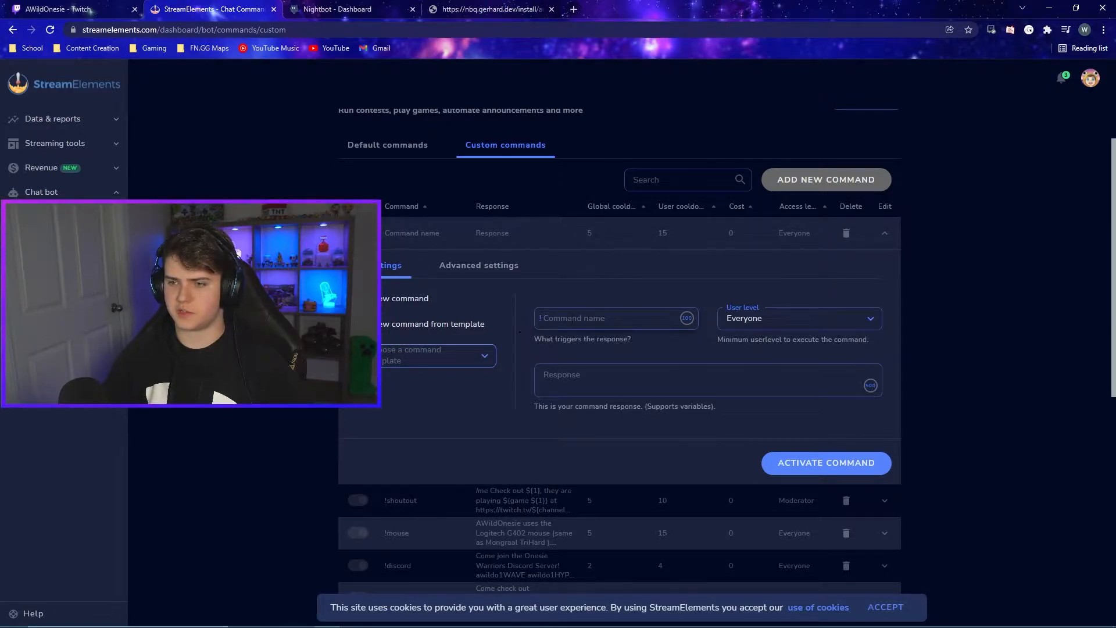
click(571, 318)
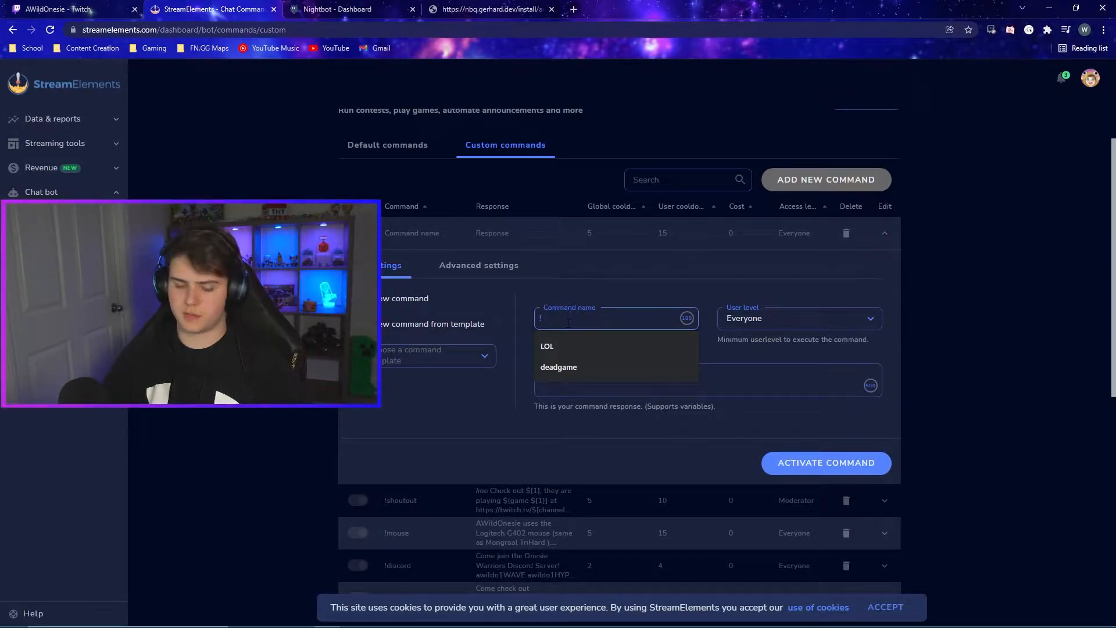
text(lurk)
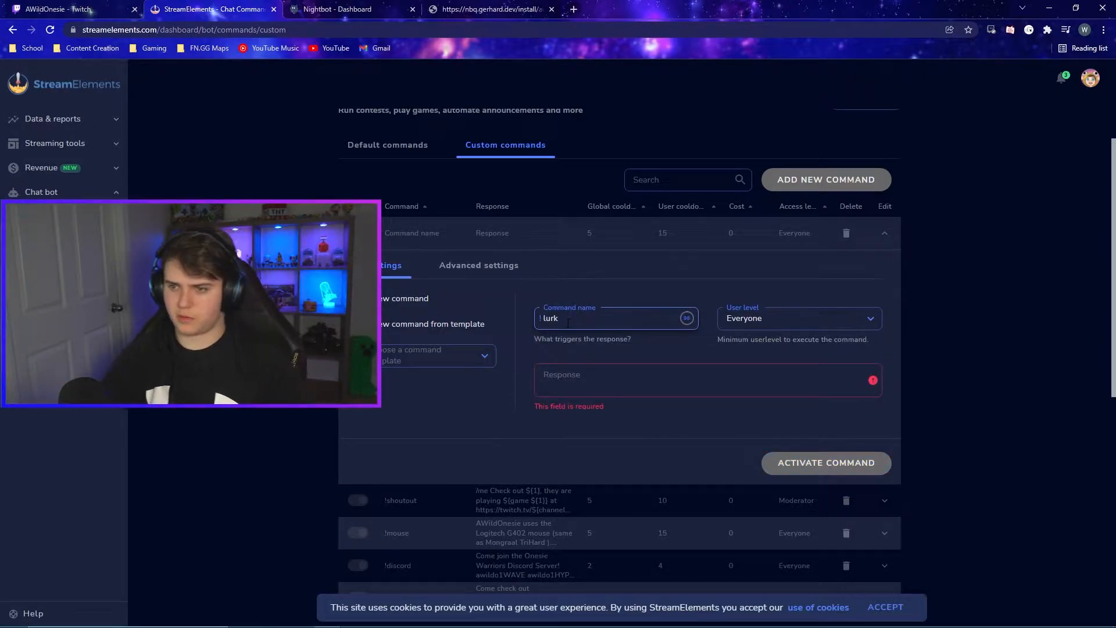
drag(579, 319, 516, 325)
click(524, 322)
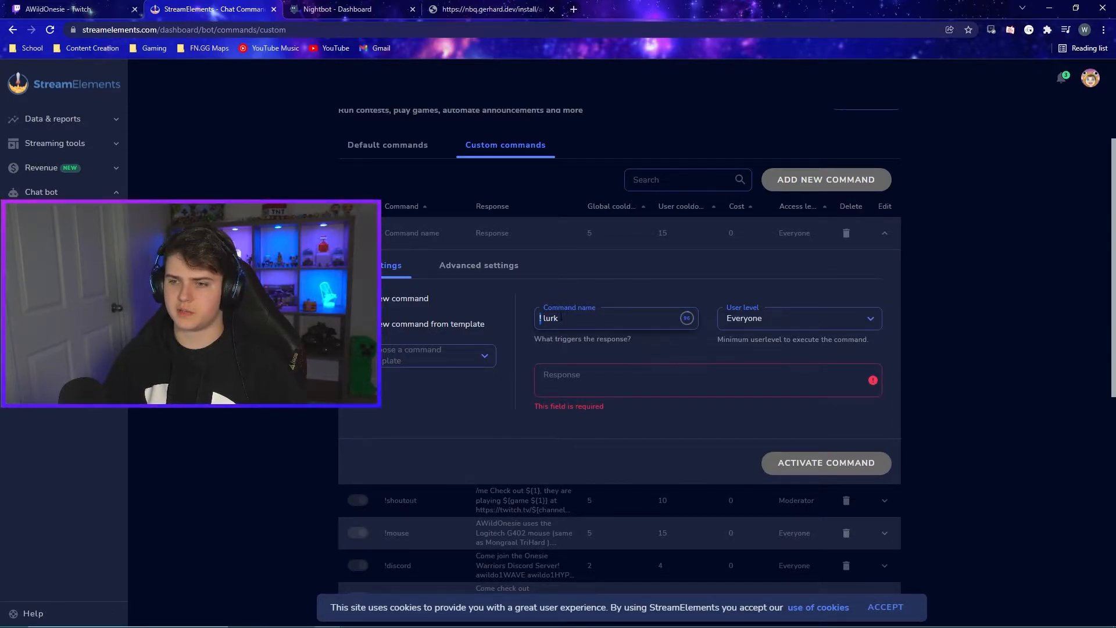
click(560, 318)
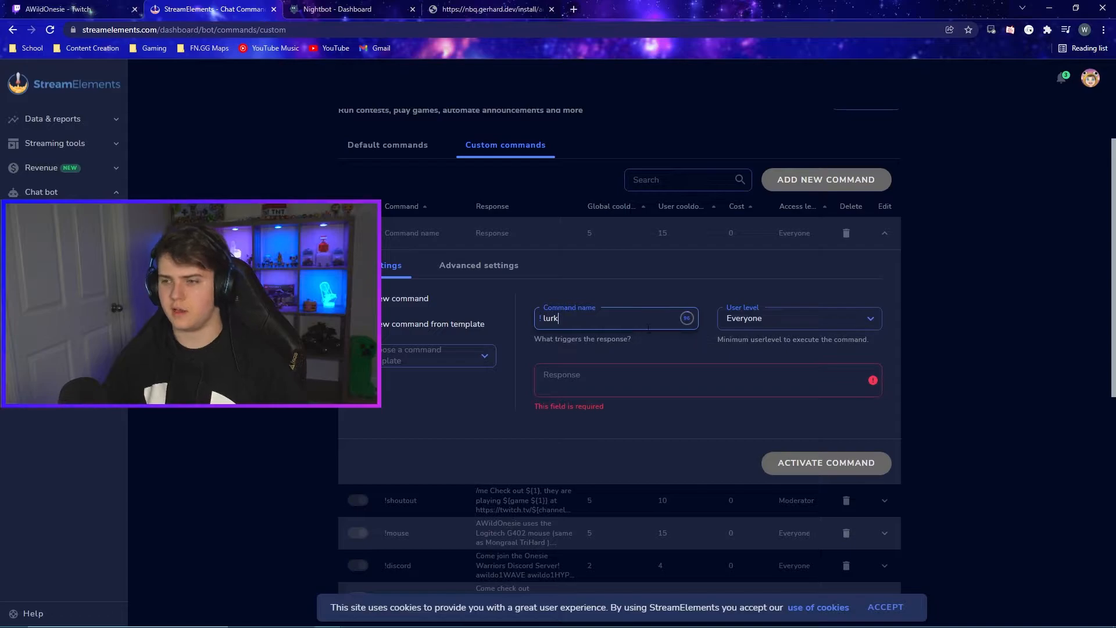
- Set the response to "Your lurk is appreciated! Please be sure to mute your Twitch tab instead of the stream so that your lurk counts!" plus a heart emoji
click(602, 375)
text(Your lurk is appreciated! Please be sure to mute your Twitch tab instead of the stream so that your lurk counts! ❤)
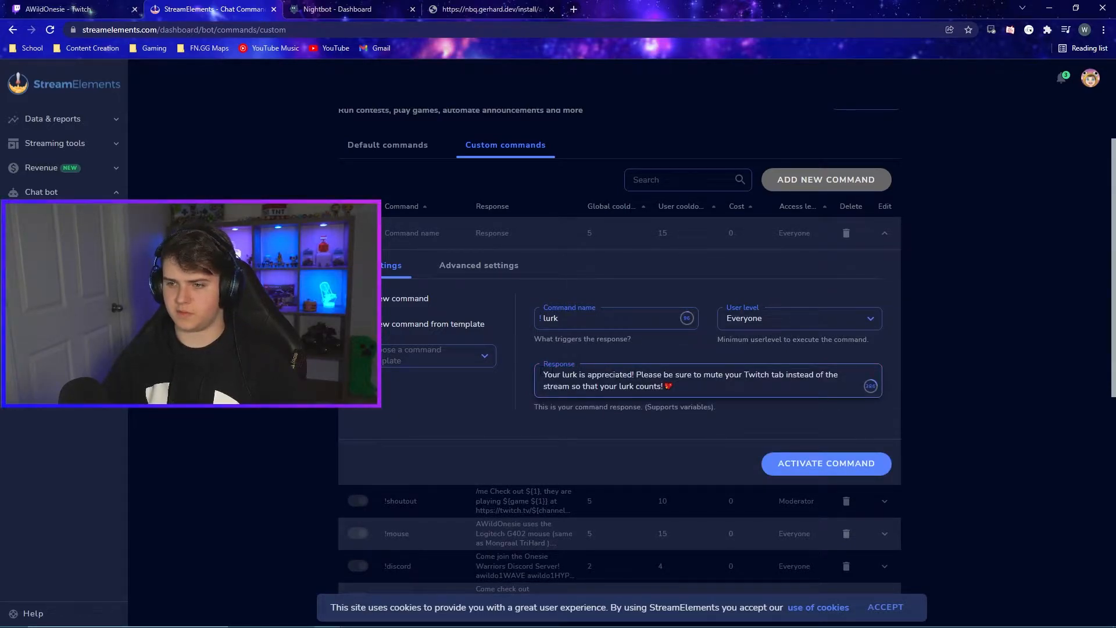
drag(542, 375, 736, 384)
click(744, 392)
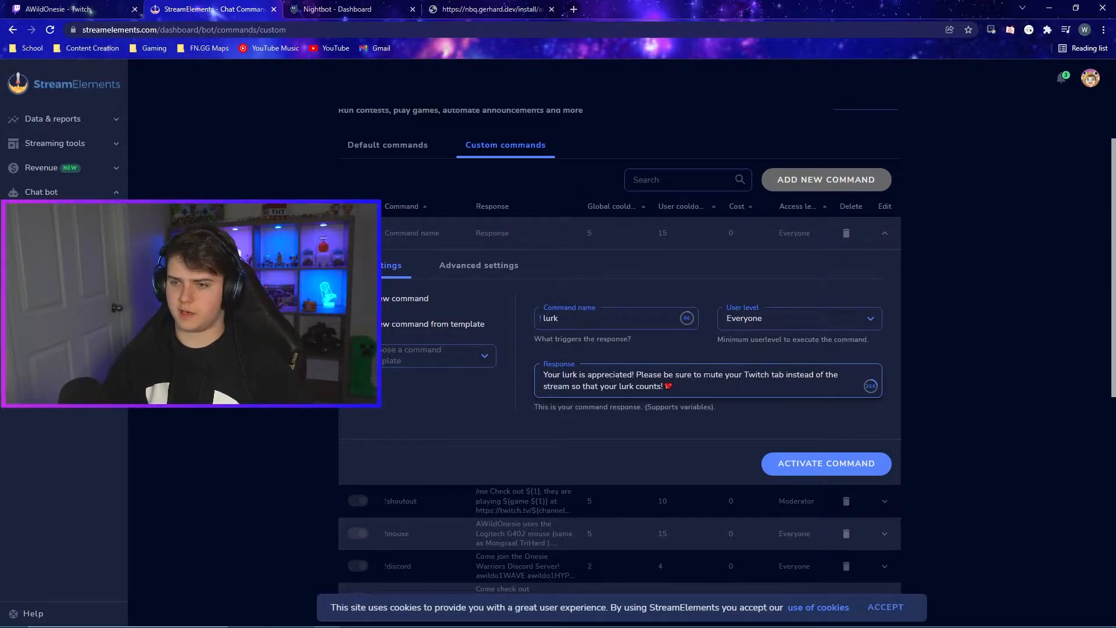
- Examine the available minimum user levels for the lurk command, keeping Everyone selected
click(781, 314)
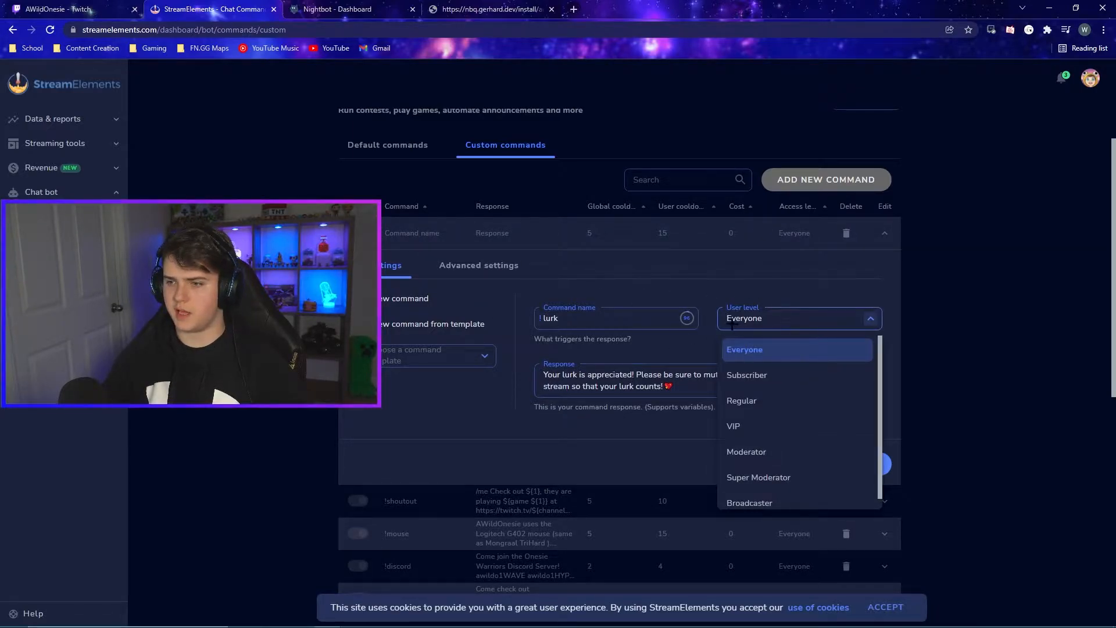
key(Down)
key(Down)
key(Down)
key(Down)
key(Down)
key(Down)
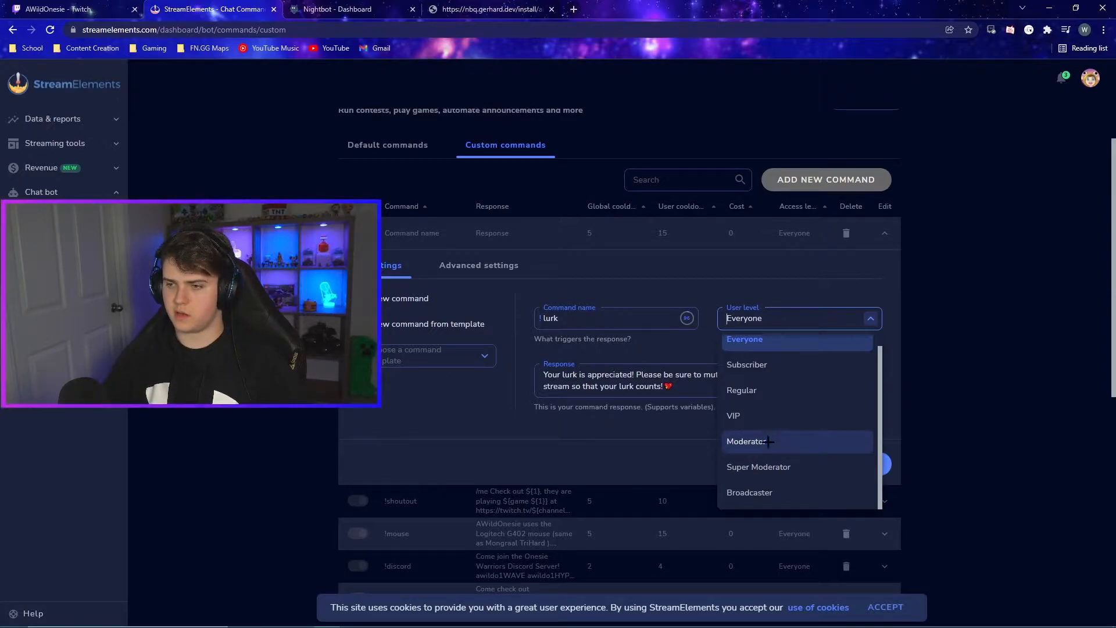
click(867, 318)
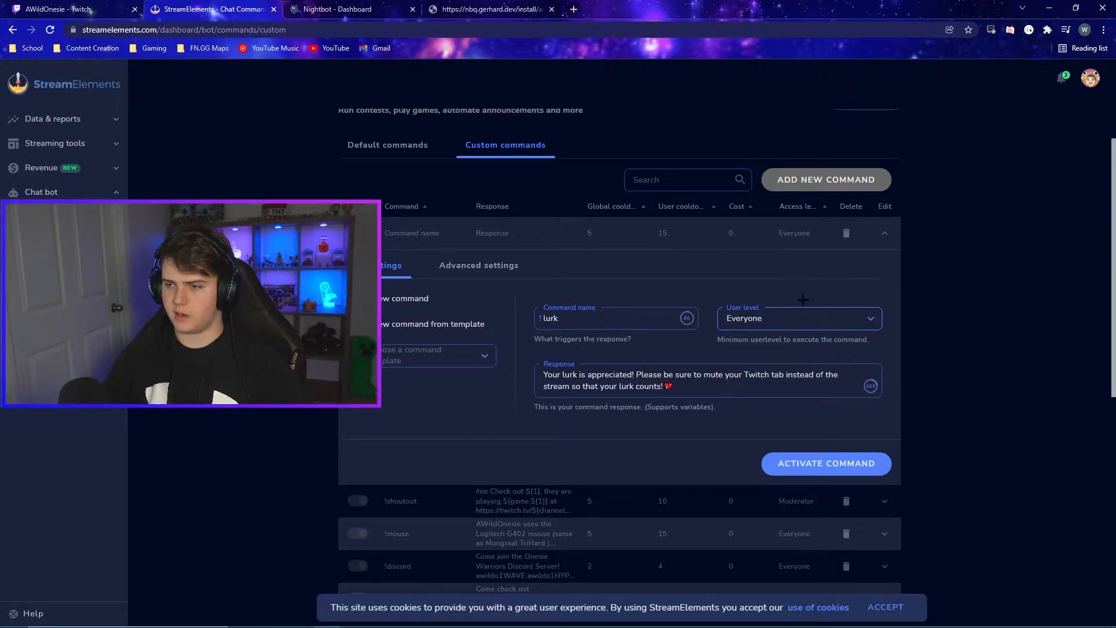
drag(750, 341, 883, 342)
click(863, 320)
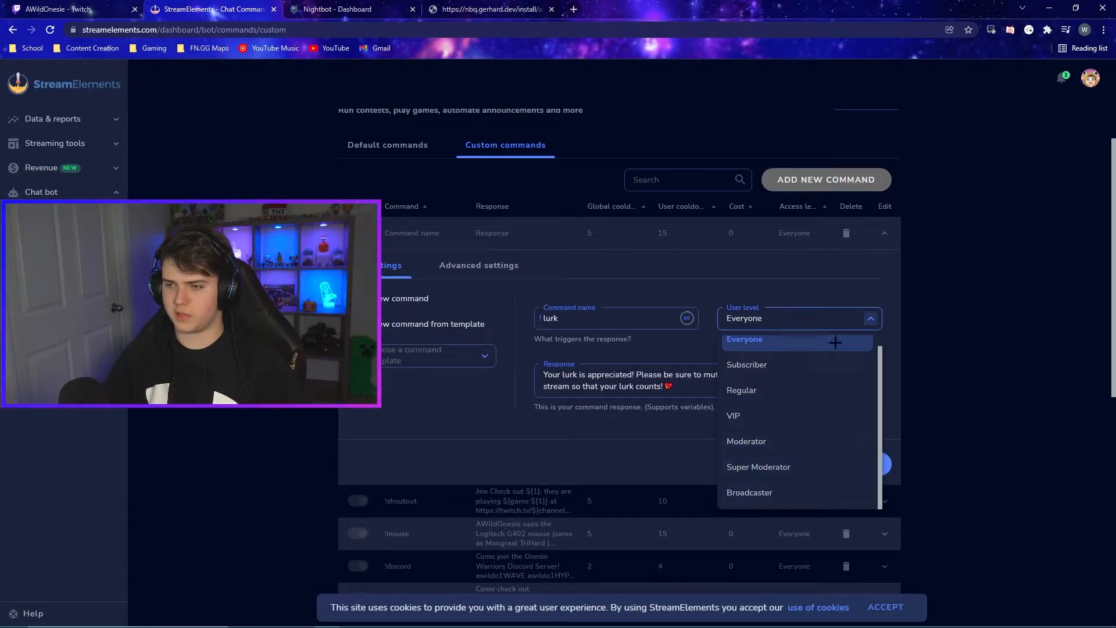
click(870, 321)
- In the lurk command's advanced settings, set how the bot responds to Reply
click(485, 272)
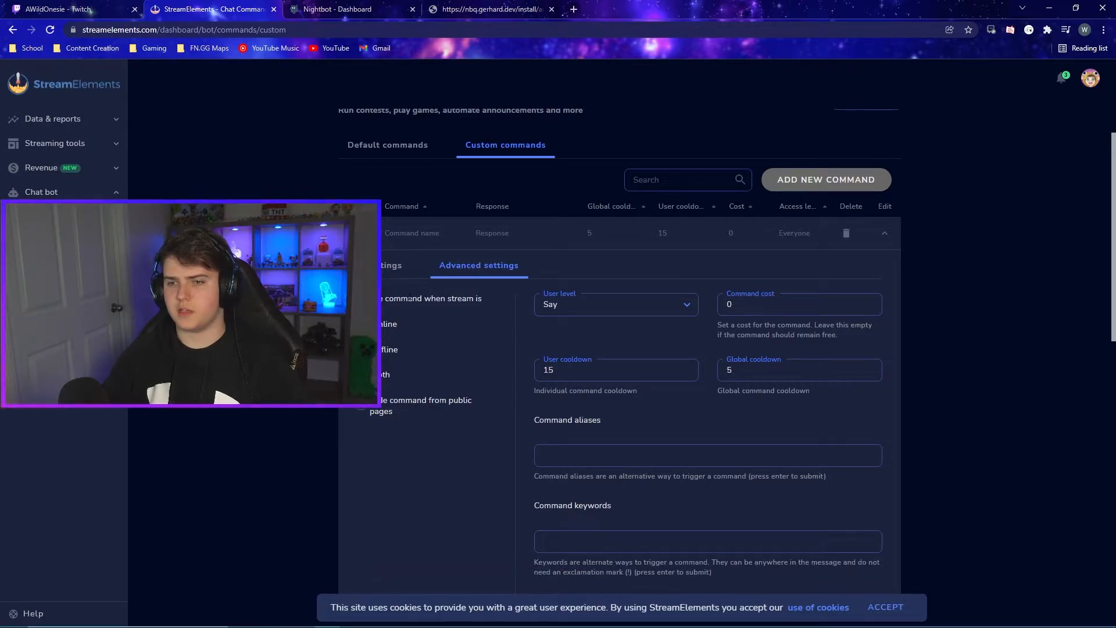
drag(366, 300, 495, 298)
click(496, 297)
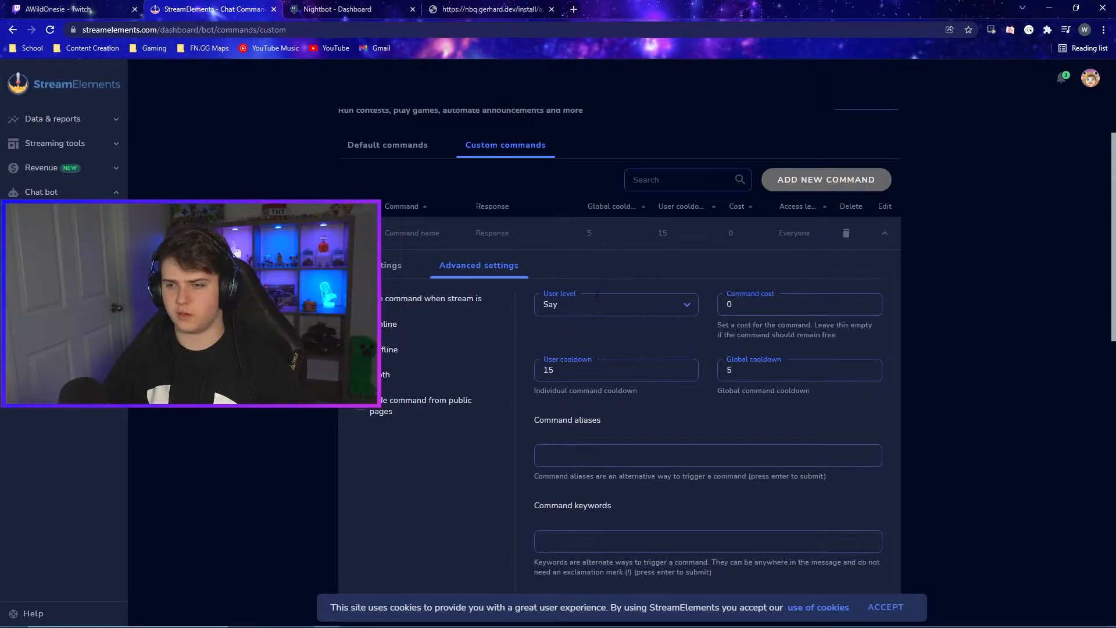
click(687, 306)
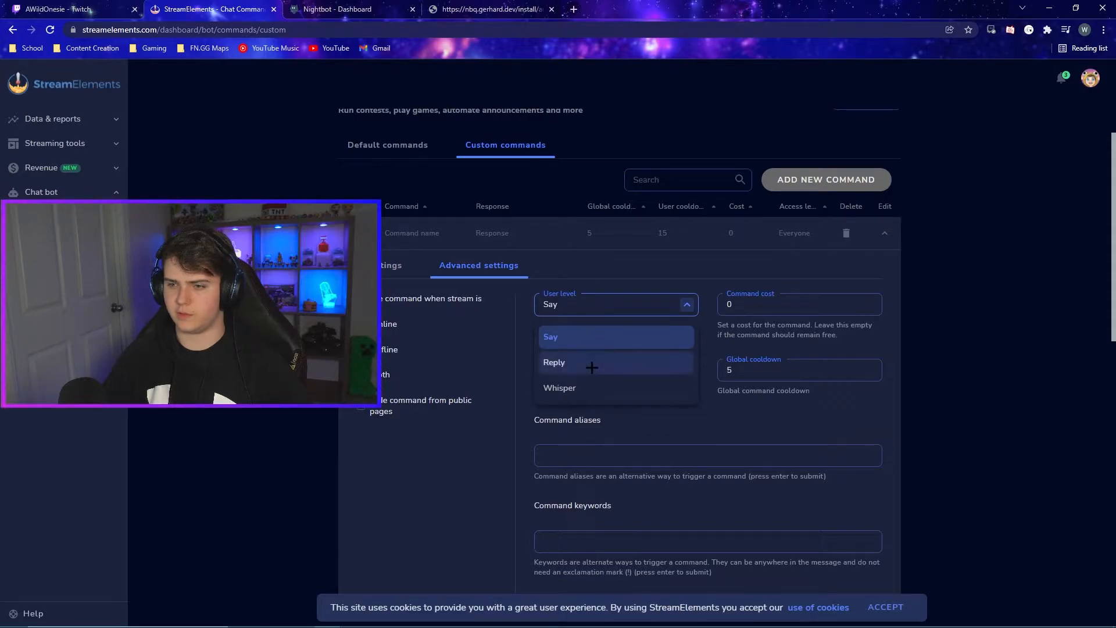
click(580, 342)
click(673, 305)
click(627, 359)
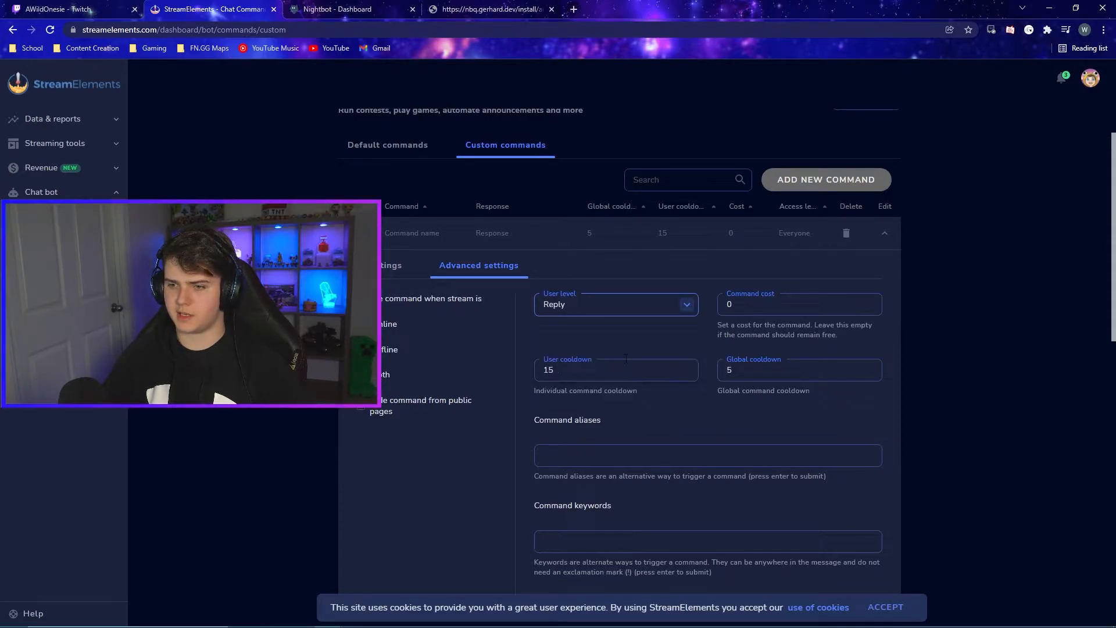
click(568, 304)
click(530, 317)
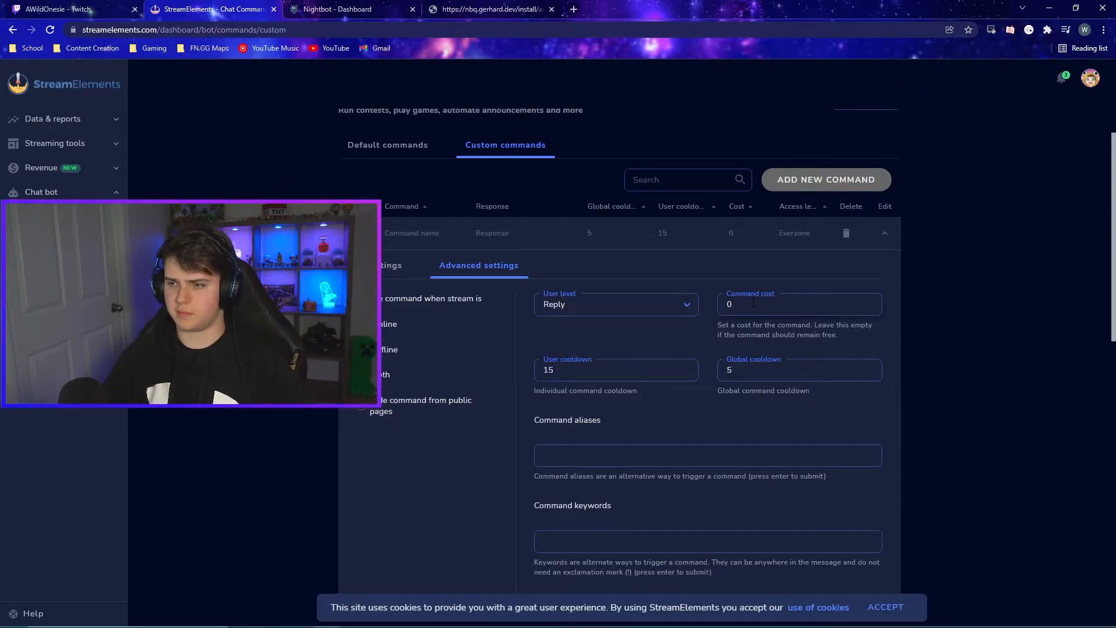
click(687, 305)
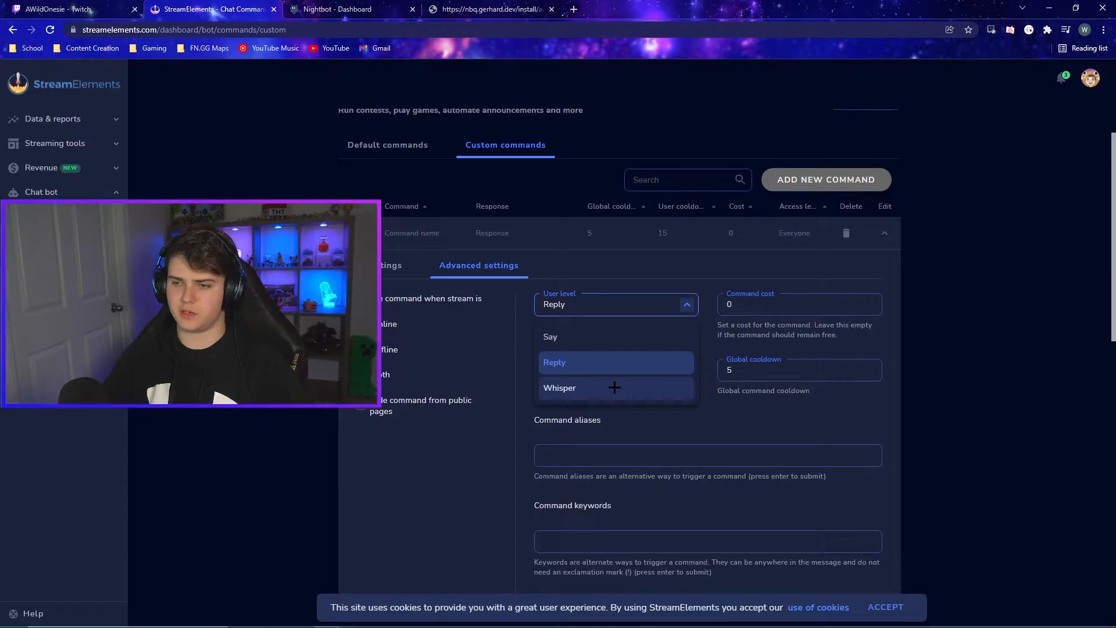
click(613, 362)
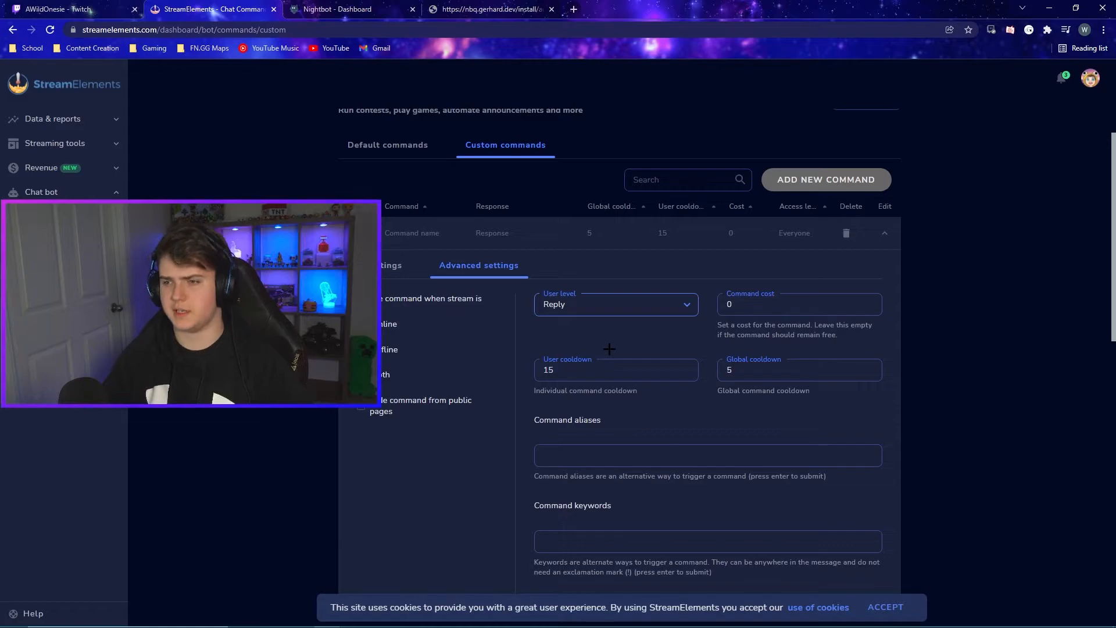
- Set the command's global cooldown to 0 and its user cooldown to 3
double_click(729, 304)
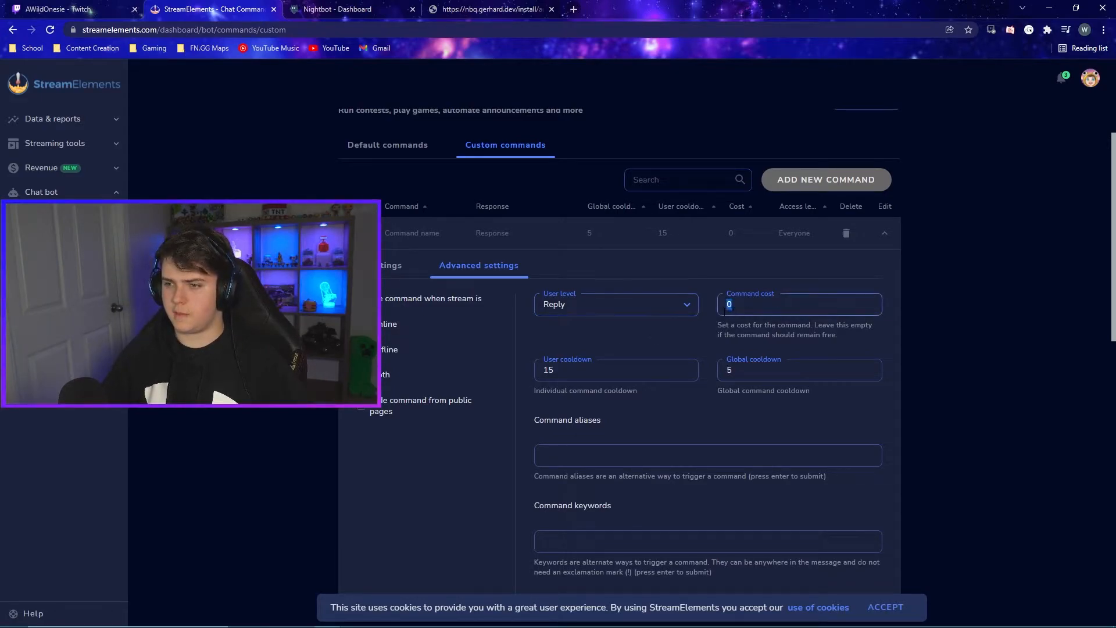
click(739, 305)
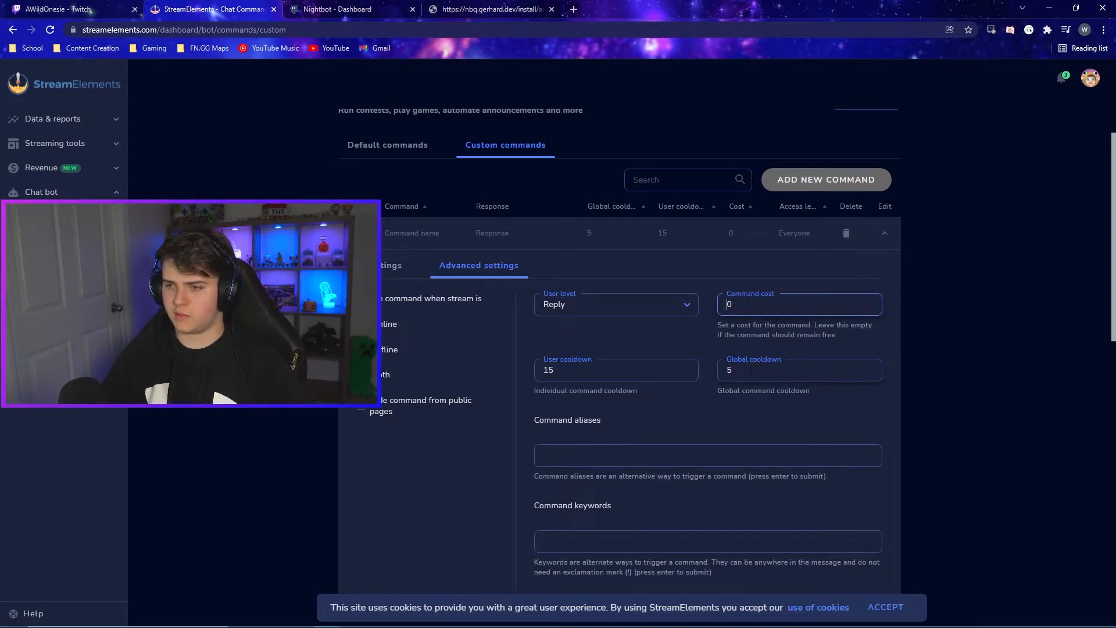
double_click(729, 370)
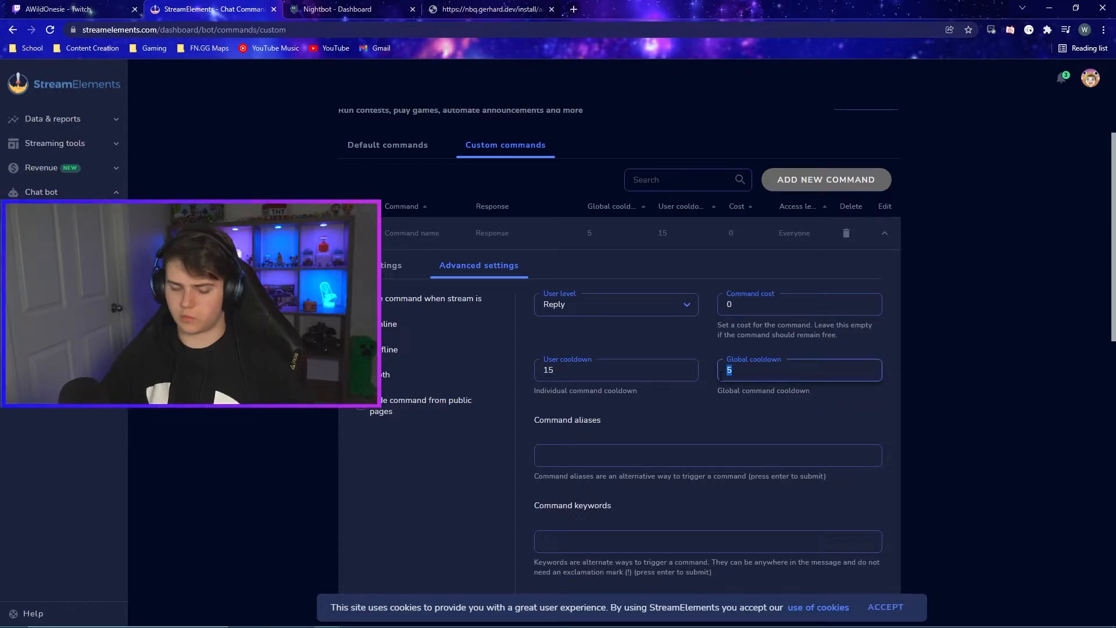
text(0)
drag(735, 372, 714, 373)
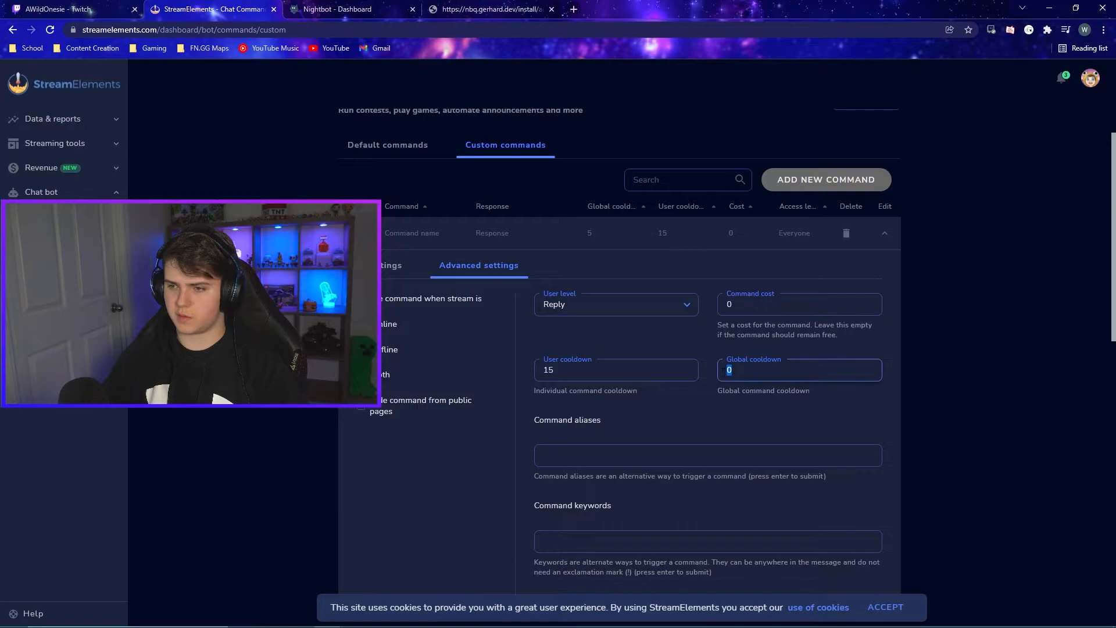
click(710, 372)
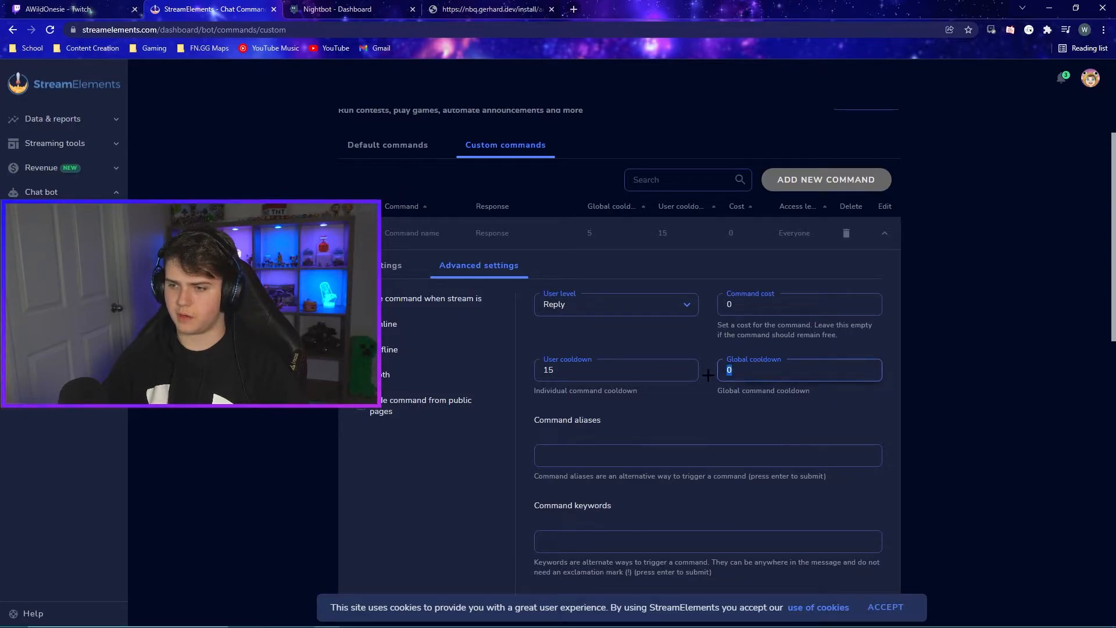
drag(597, 370, 531, 369)
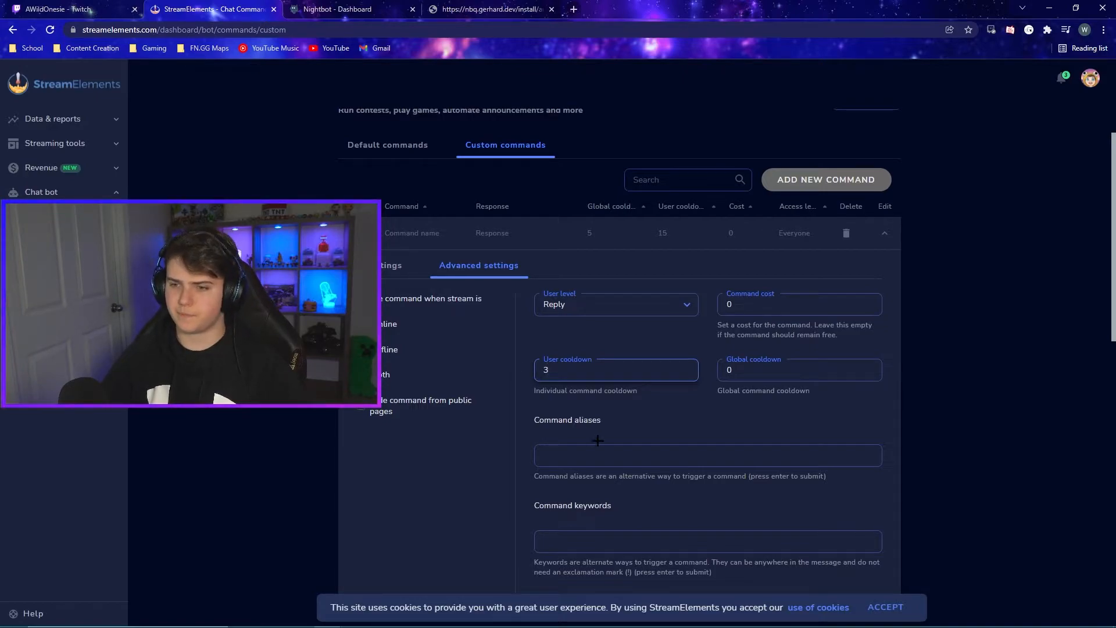
- Add "hide" as an alias for the lurk command and remove it again
click(689, 459)
drag(536, 477, 806, 483)
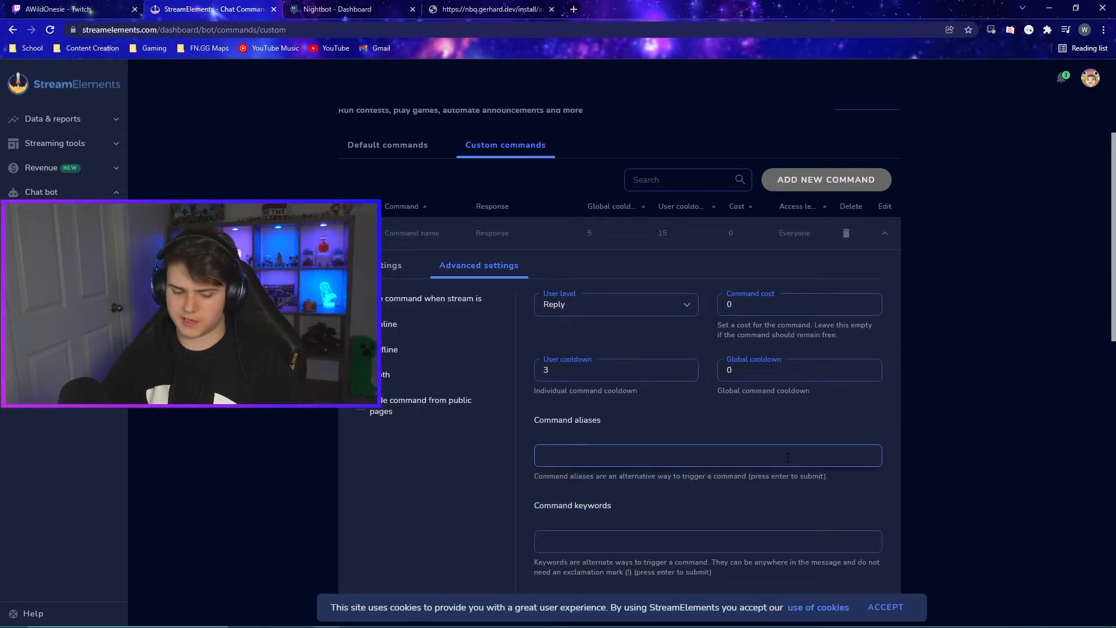
text(l)
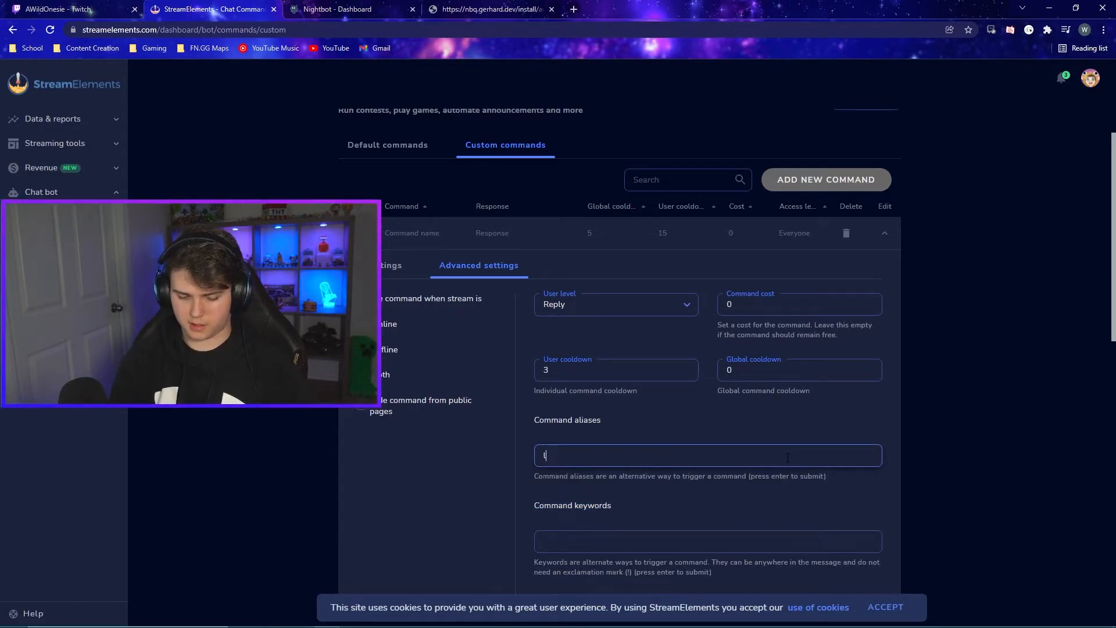
text(leaver)
key(BackSpace)
key(BackSpace)
key(BackSpace)
key(BackSpace)
key(BackSpace)
key(BackSpace)
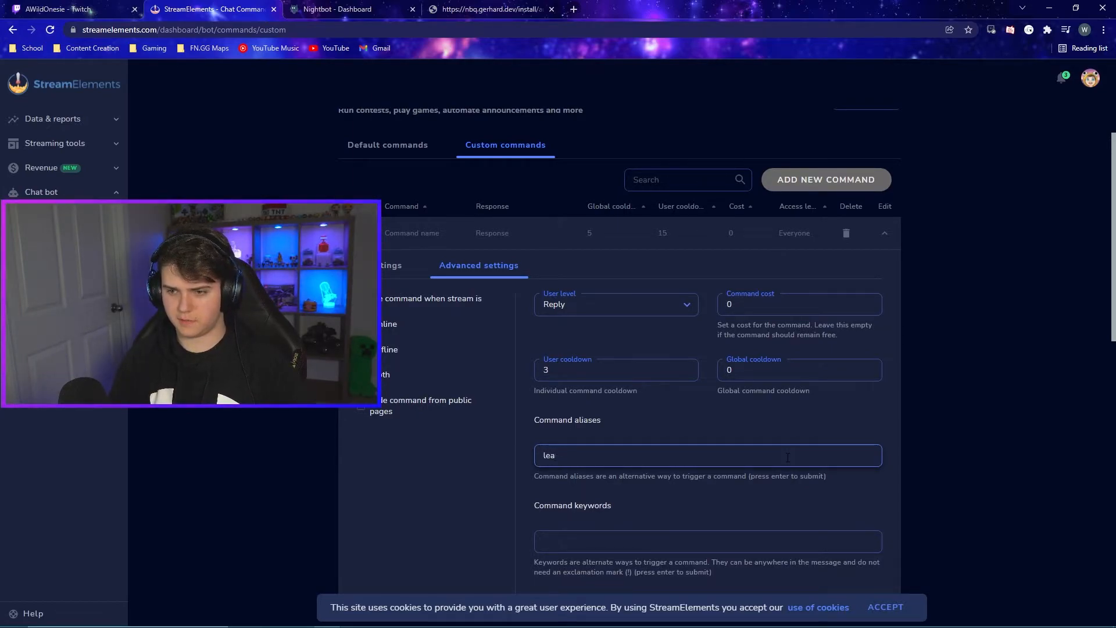
text(hide)
key(Return)
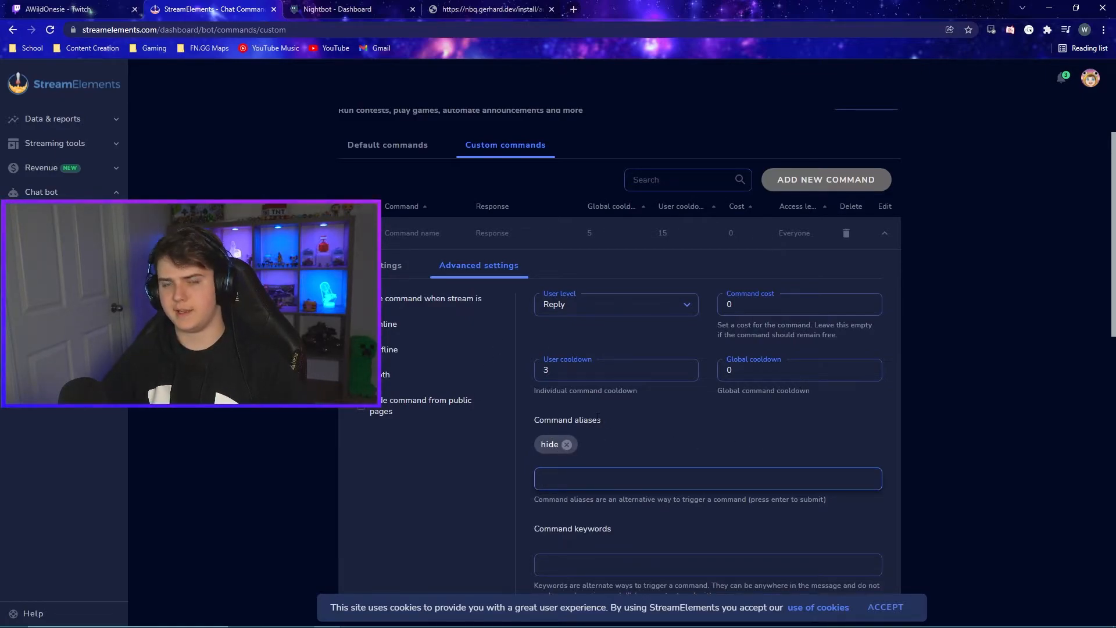
double_click(560, 446)
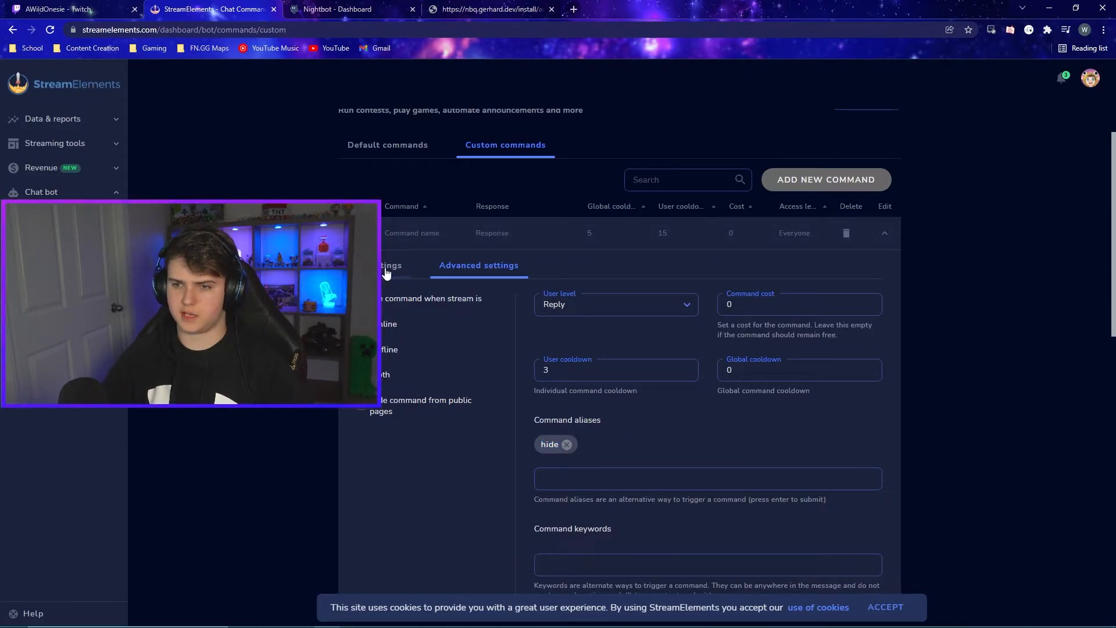
click(567, 444)
- Add "lurk" as a keyword for the command and remove it again
scroll(619, 444, down, 2)
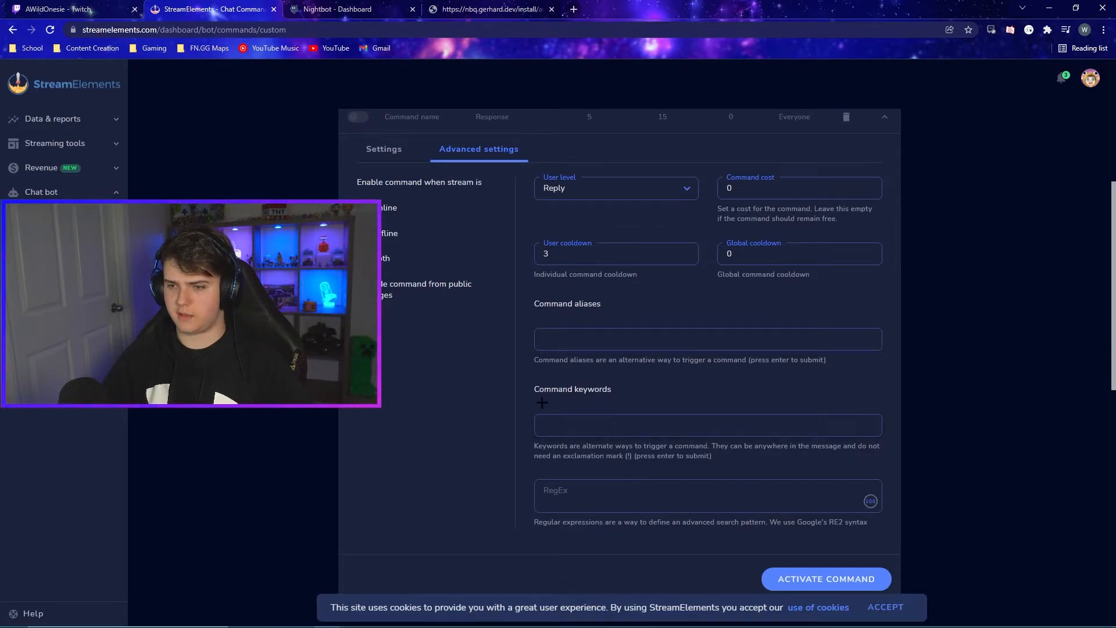
drag(545, 390, 635, 389)
click(640, 428)
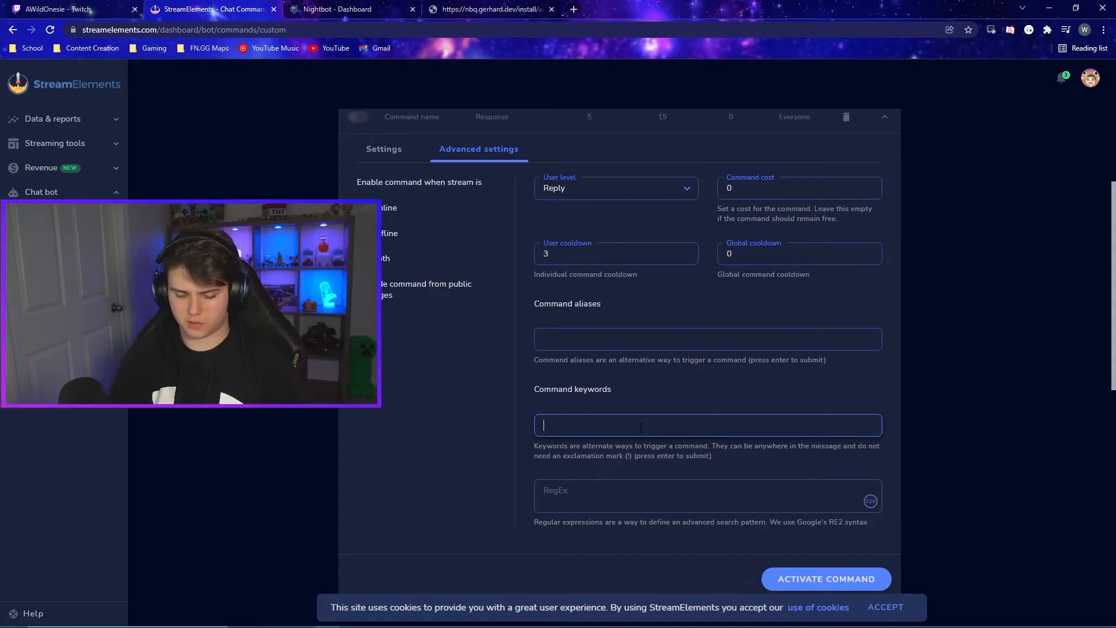
text(lurk)
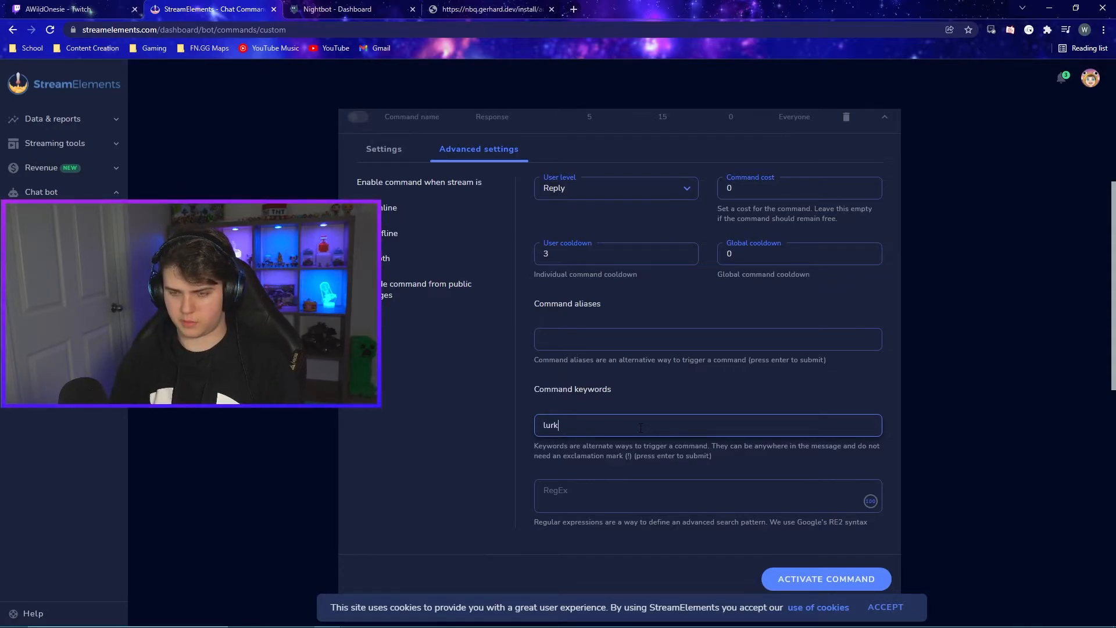
key(Return)
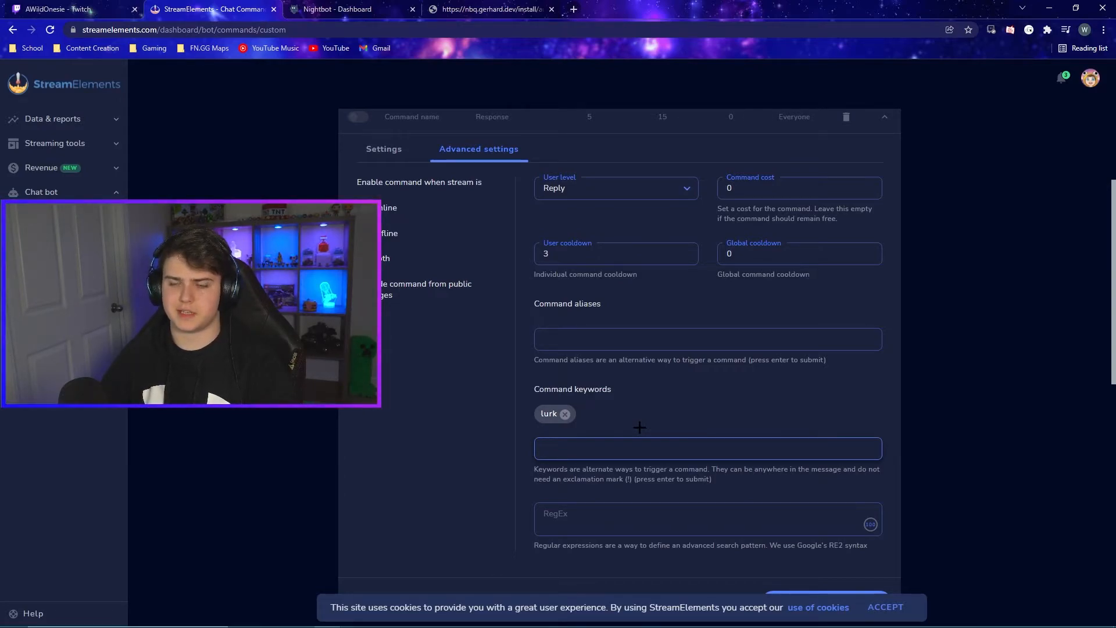
click(566, 415)
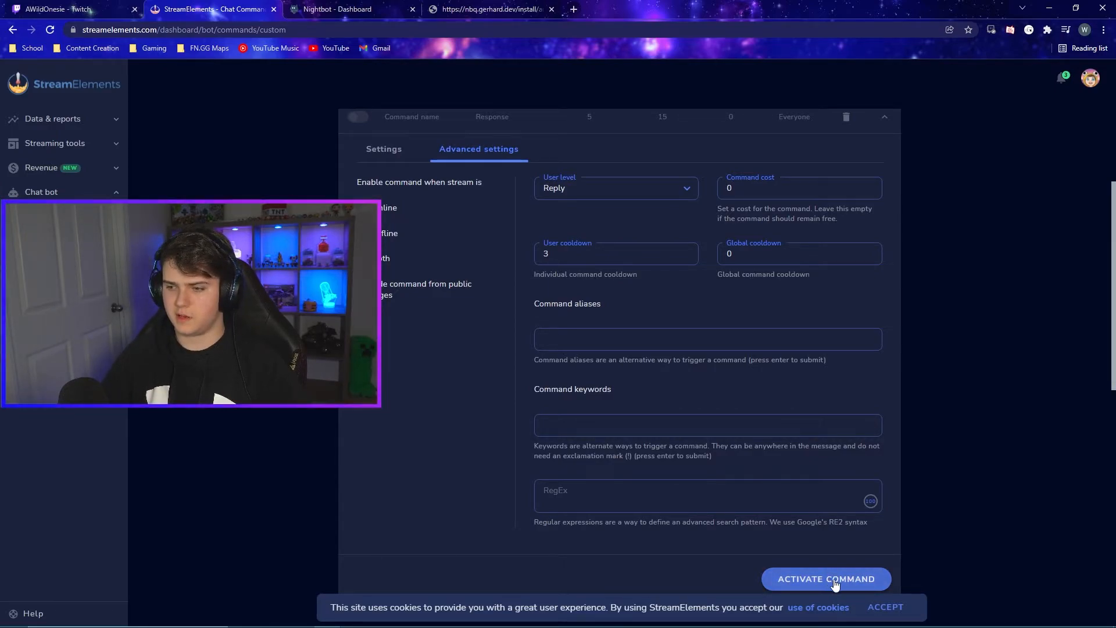
- Activate the !lurk command and review its saved basic and advanced settings
scroll(445, 308, down, 2)
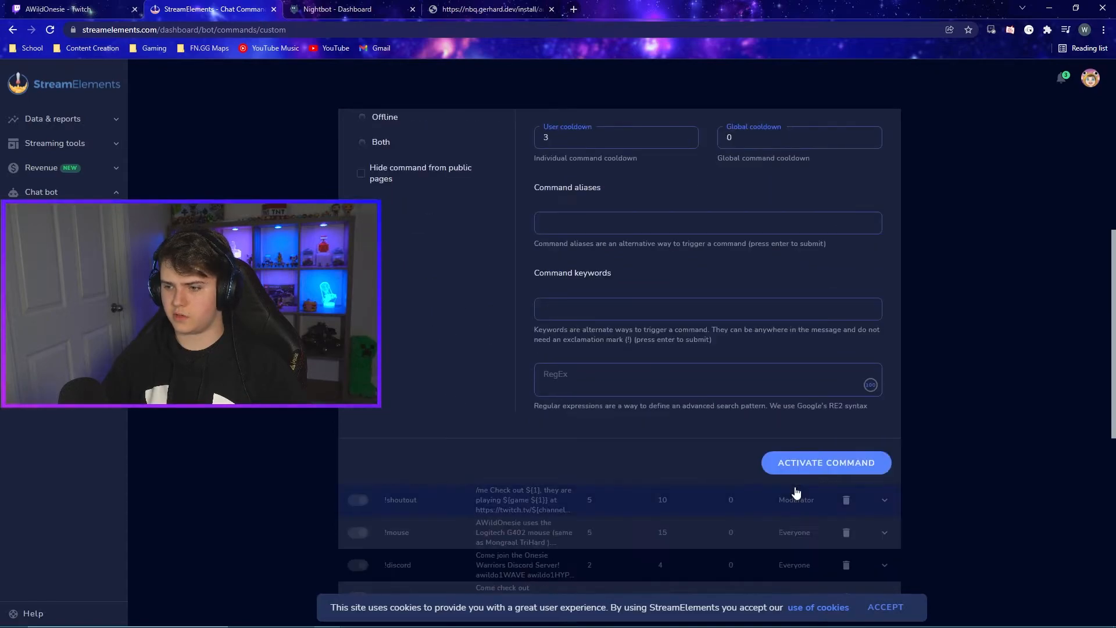
click(830, 466)
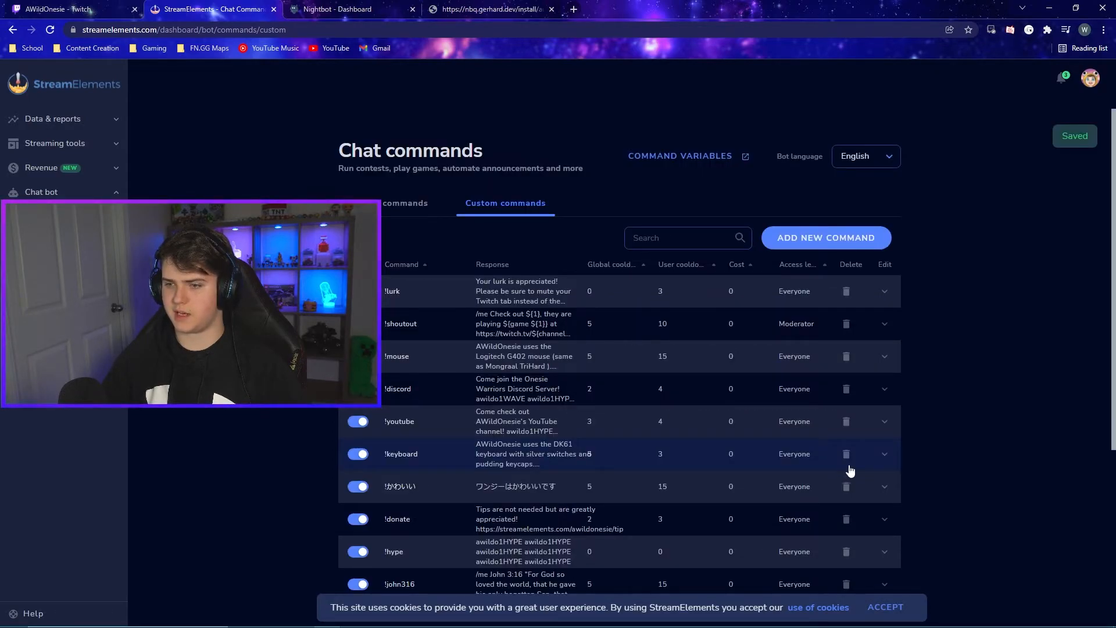
click(428, 297)
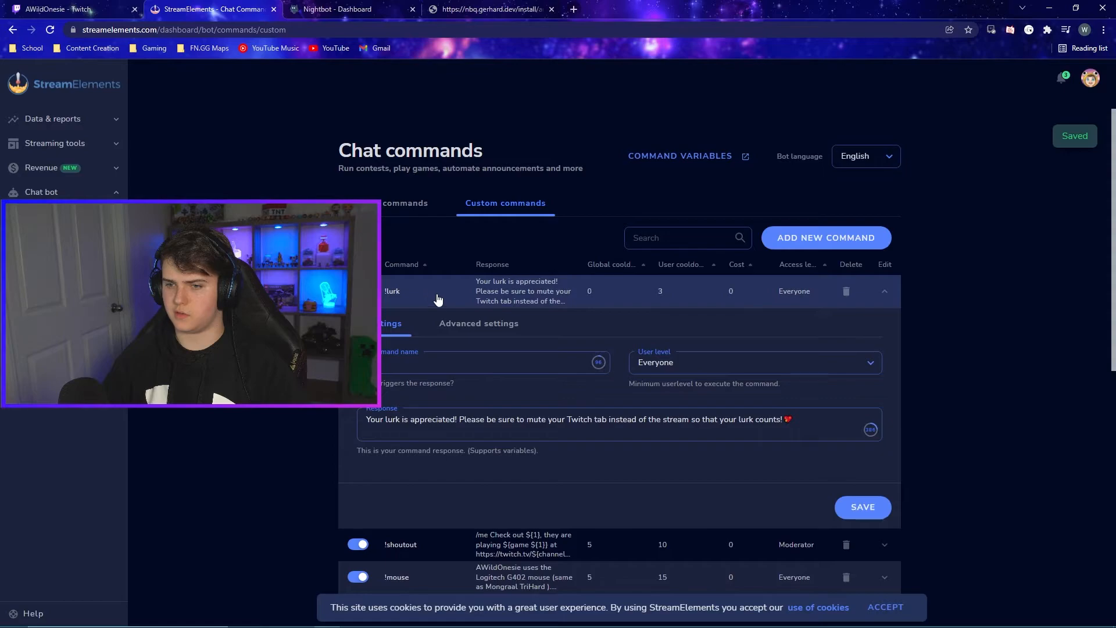
click(480, 332)
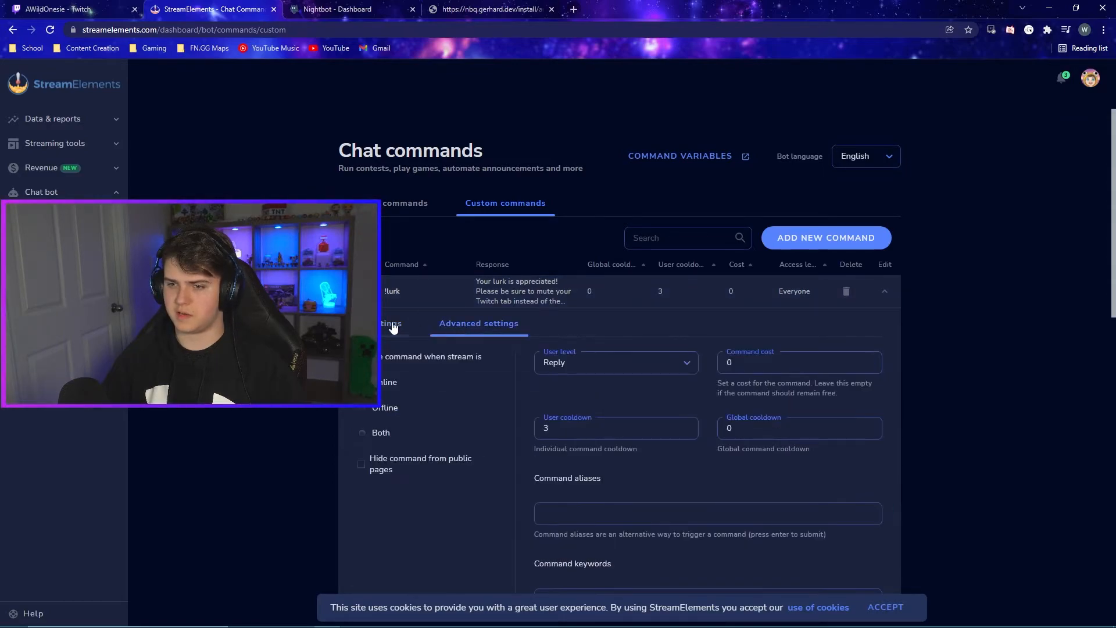
click(390, 329)
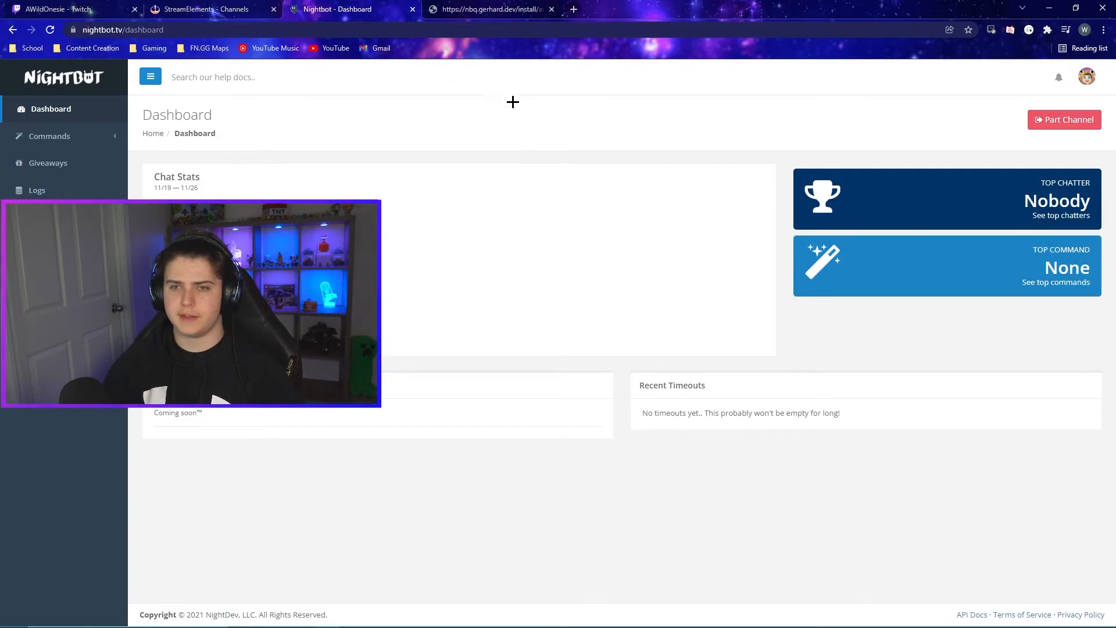
- Show the channel's custom commands in Nightbot
click(78, 138)
click(56, 159)
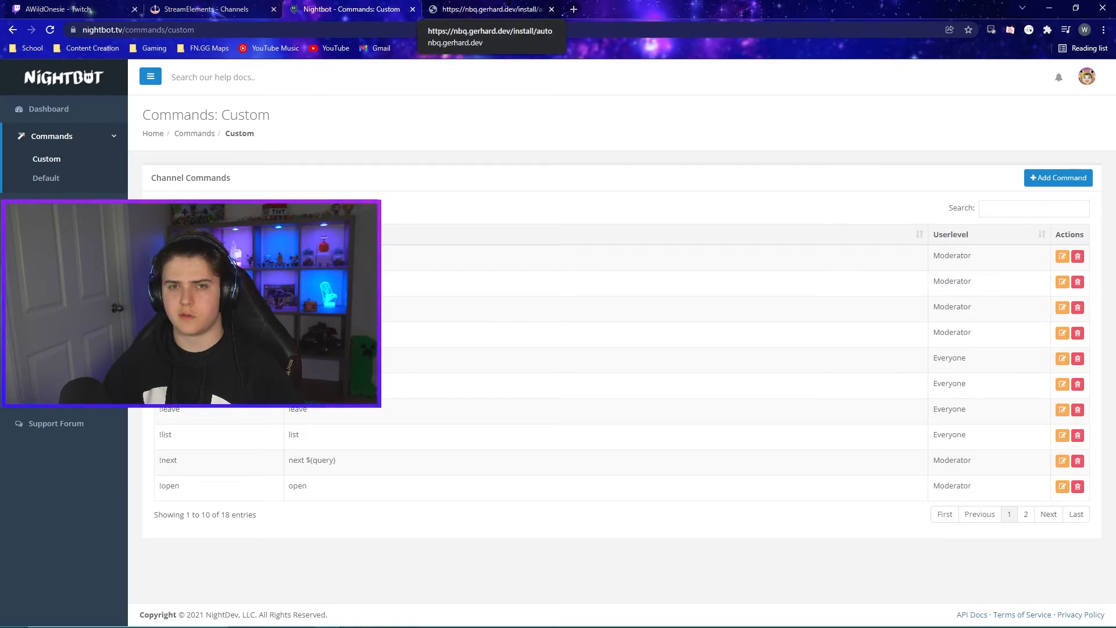
- Switch to the Nightbot queue automatic installation page and examine the selectable commands and their descriptions, keeping !join included
click(488, 10)
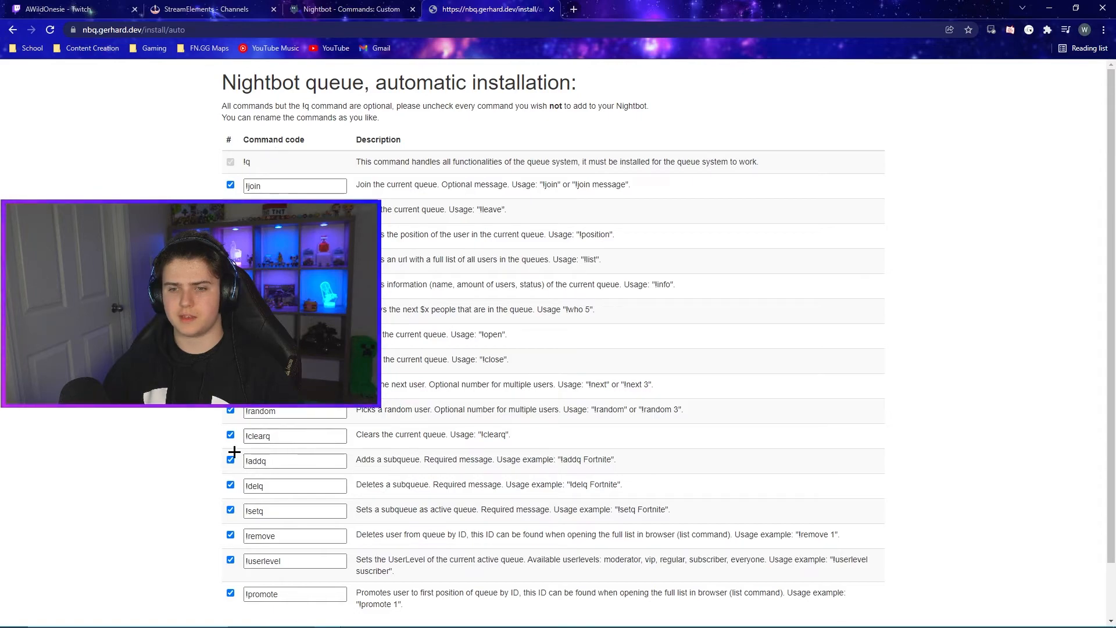
click(229, 185)
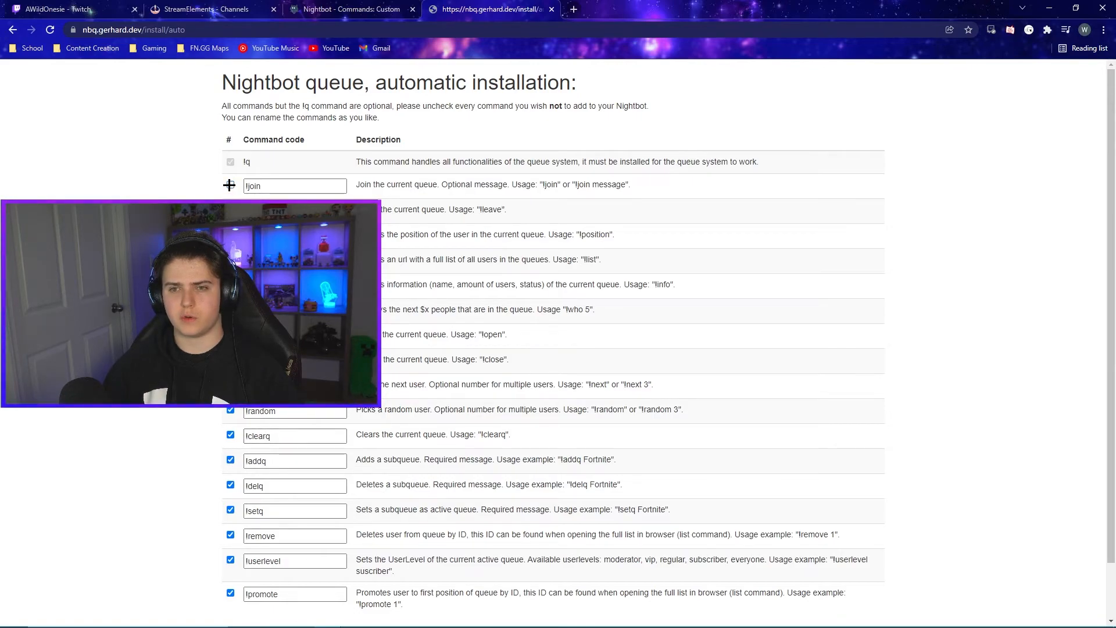
click(230, 185)
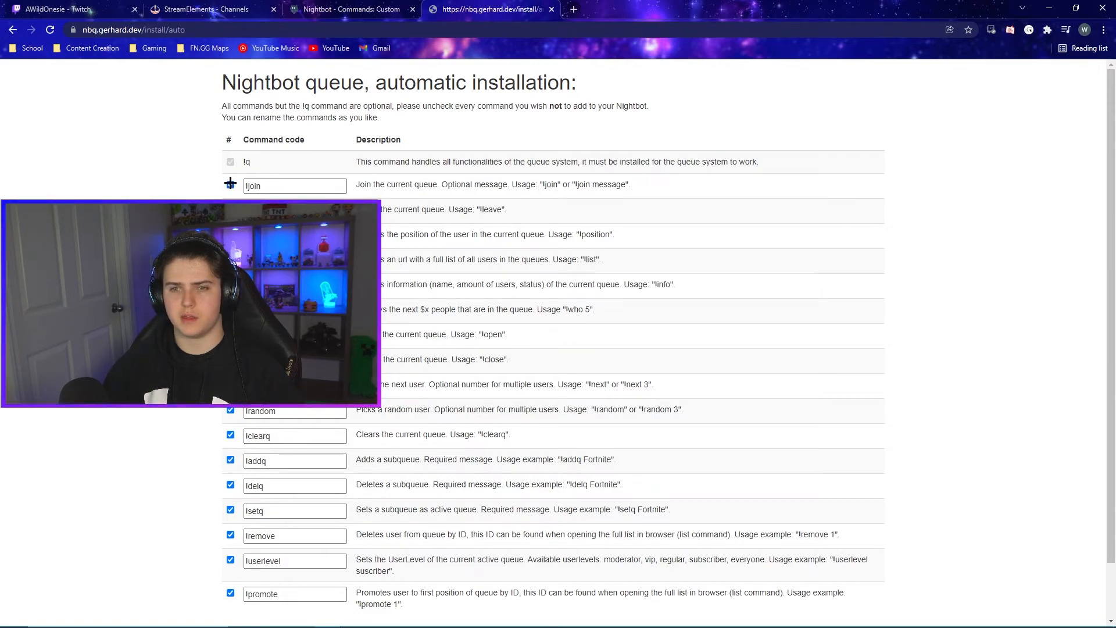
scroll(186, 198, down, 1)
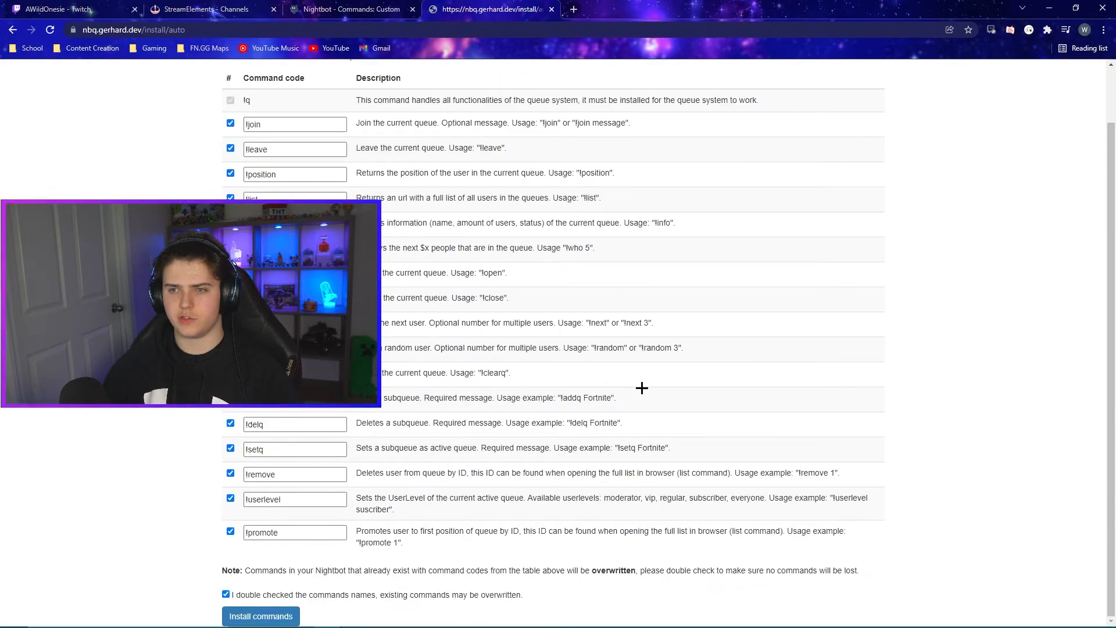
drag(373, 175, 647, 538)
click(1004, 501)
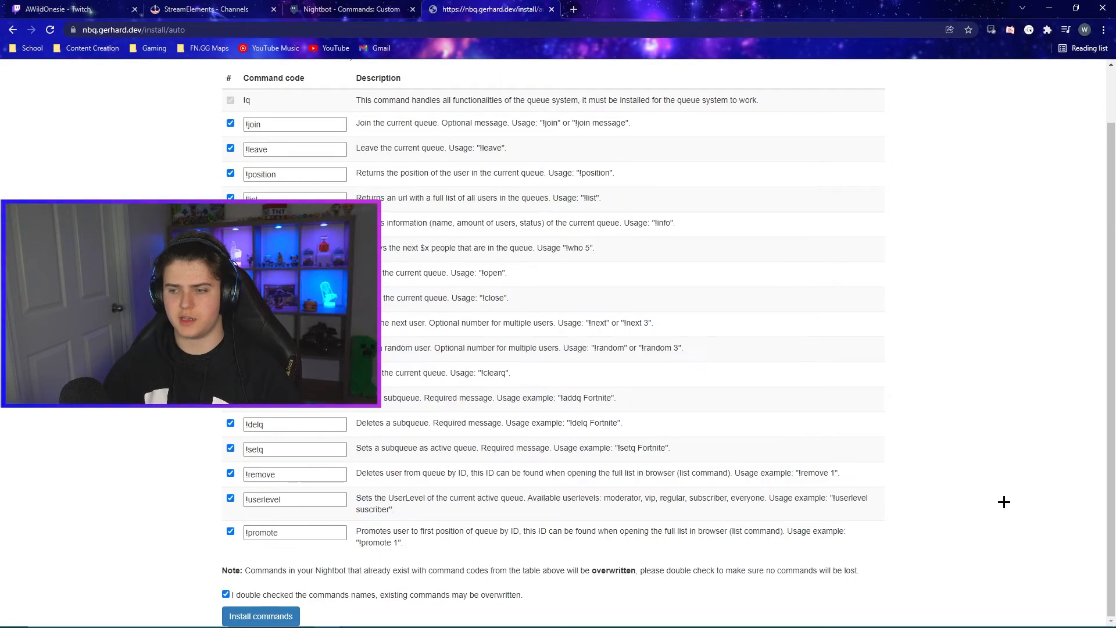
drag(350, 108, 884, 541)
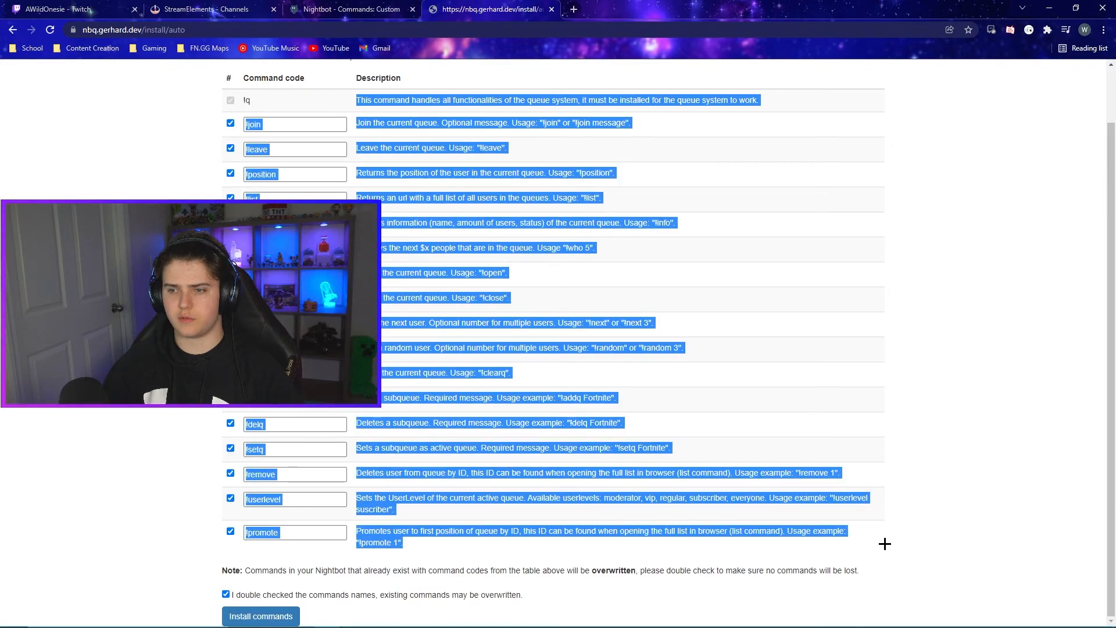
click(924, 538)
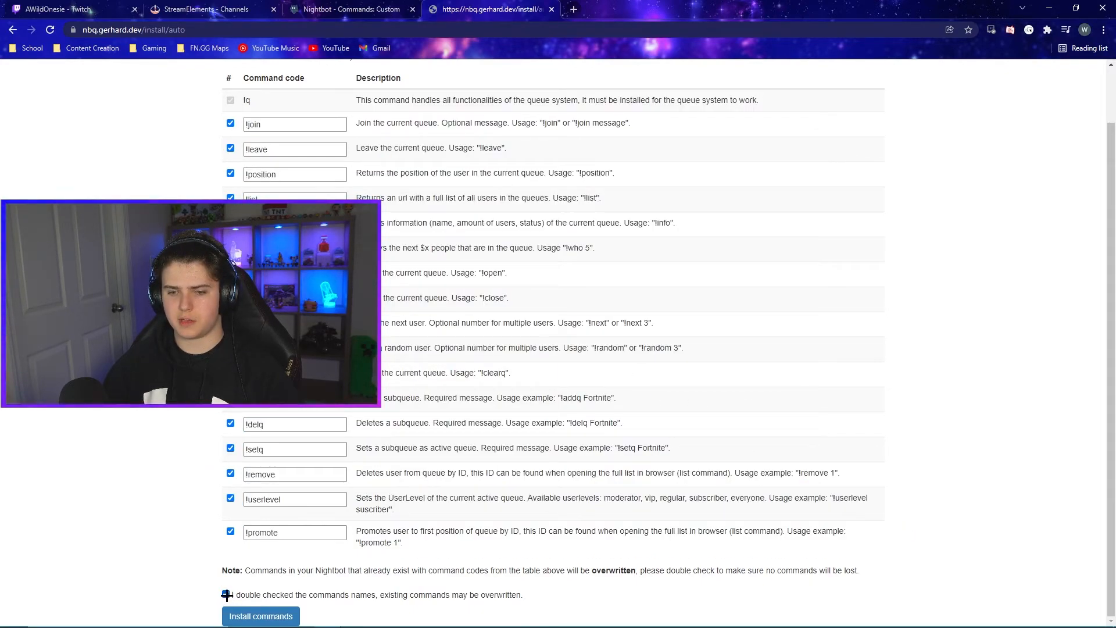
- Install all the selected queue commands, leaving the overwrite acknowledgement ticked
drag(234, 594, 542, 598)
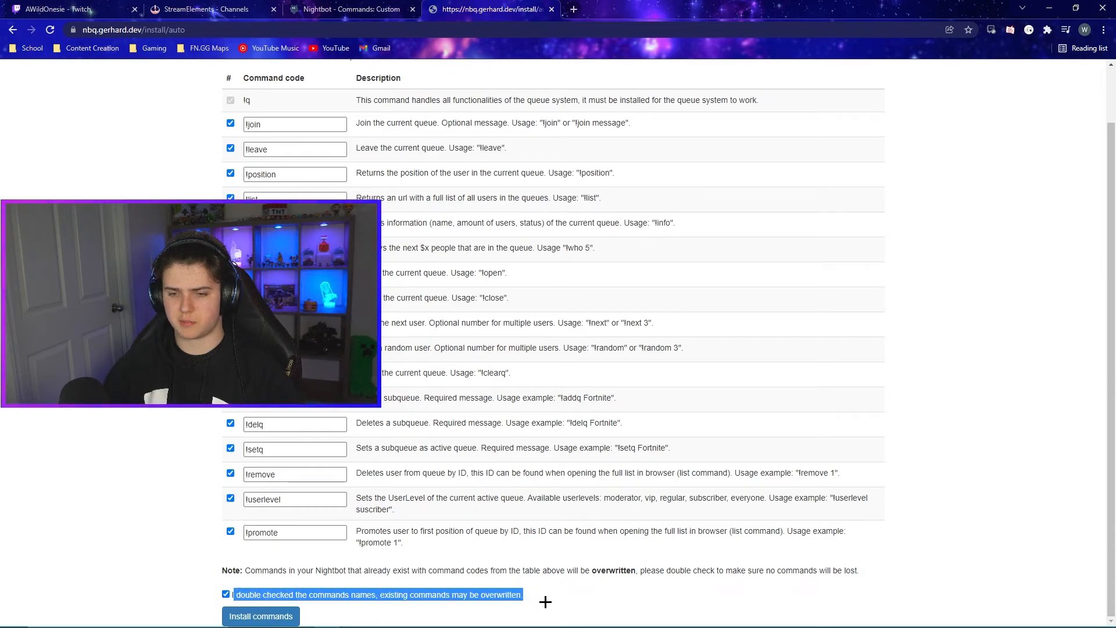
click(543, 600)
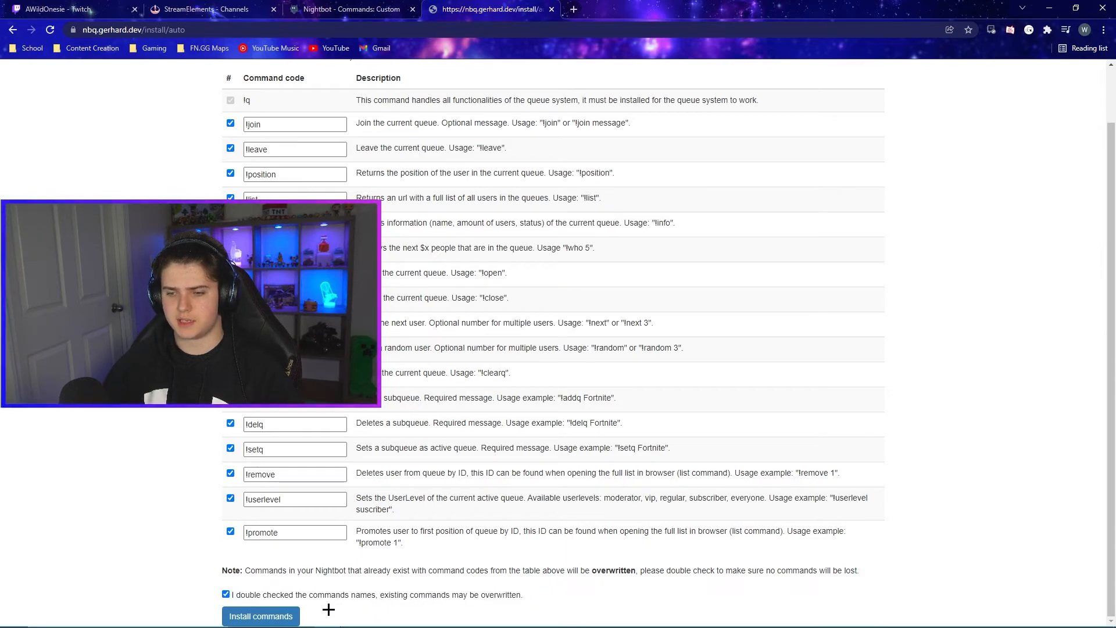
click(290, 617)
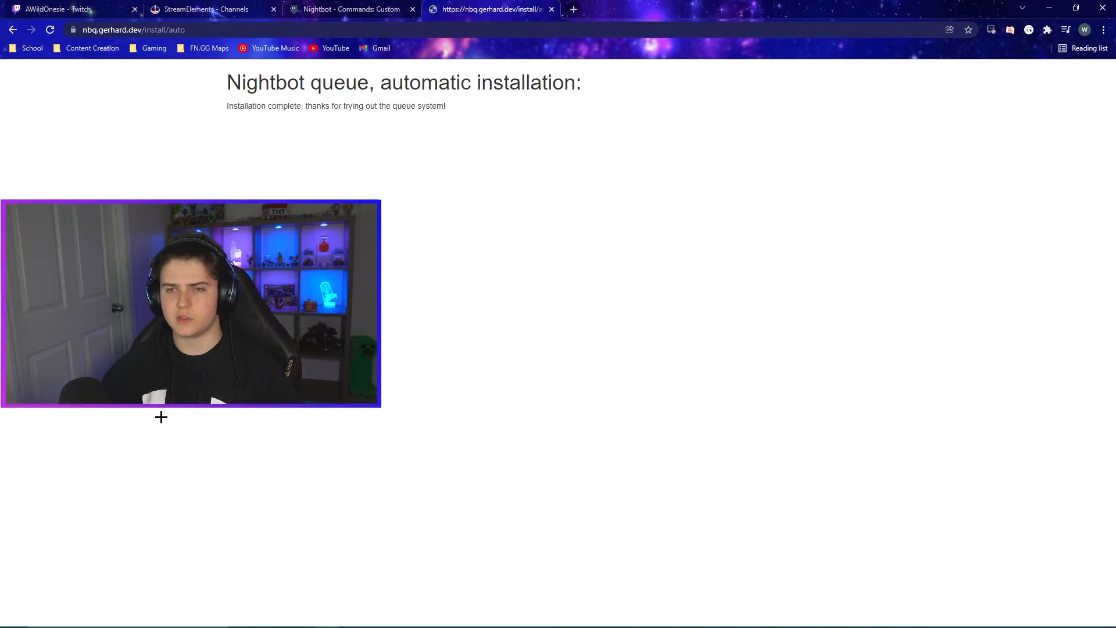
drag(219, 92, 535, 114)
click(536, 114)
drag(217, 79, 428, 118)
click(546, 135)
- Switch back to Nightbot's custom commands, review the !addq command's userlevel and cooldown settings, and submit it without changes
click(349, 9)
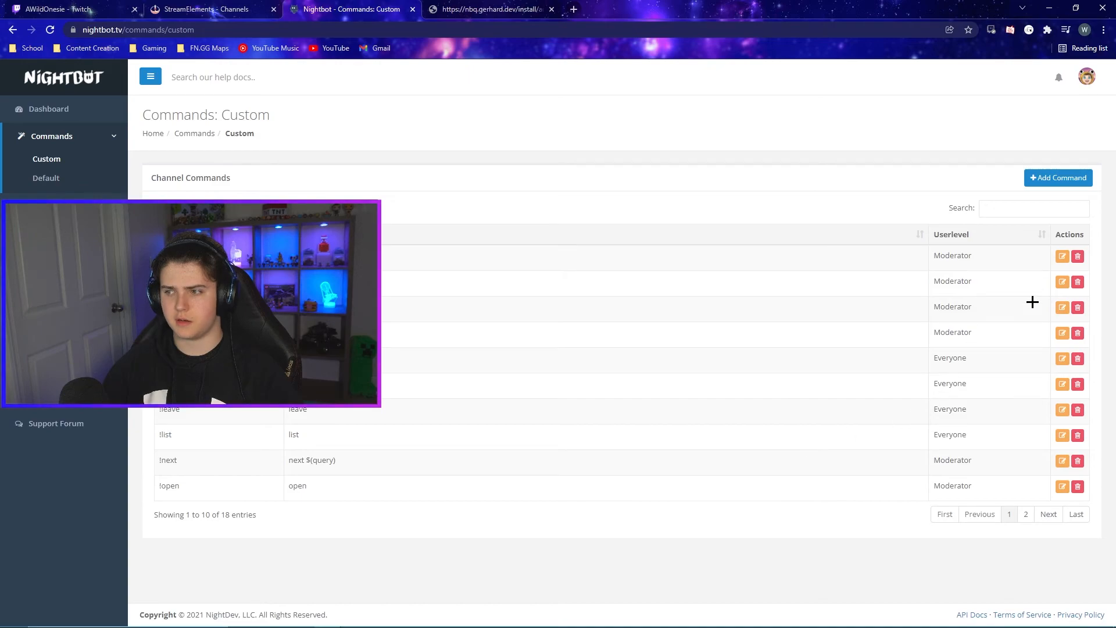
click(1063, 256)
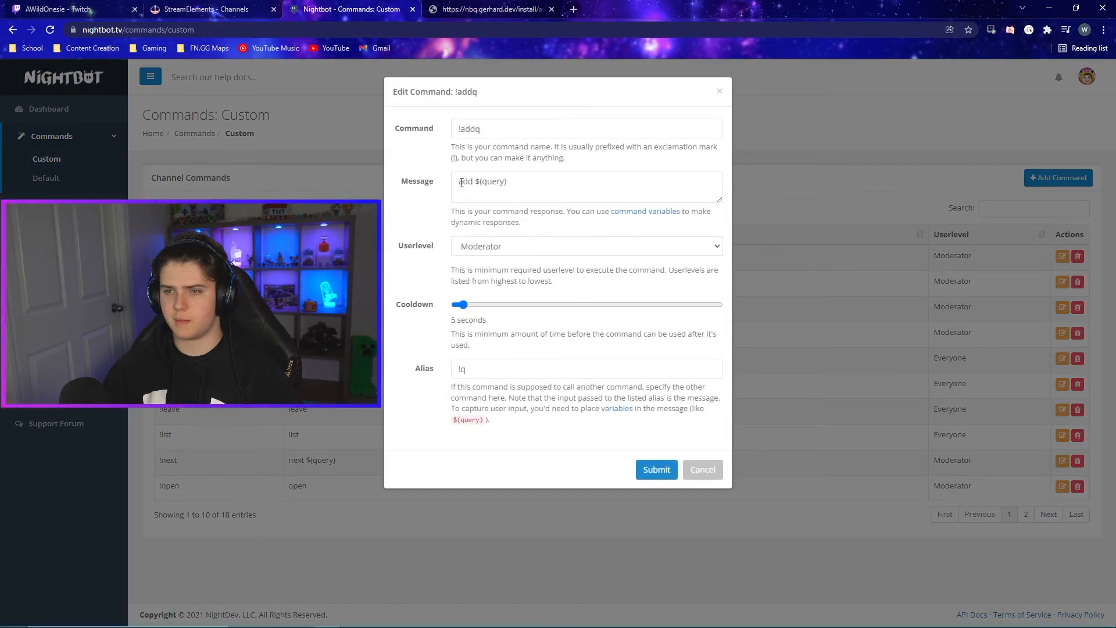
mouse_move(462, 304)
mouse_down()
mouse_move(490, 305)
mouse_move(462, 305)
mouse_up()
click(486, 250)
click(493, 247)
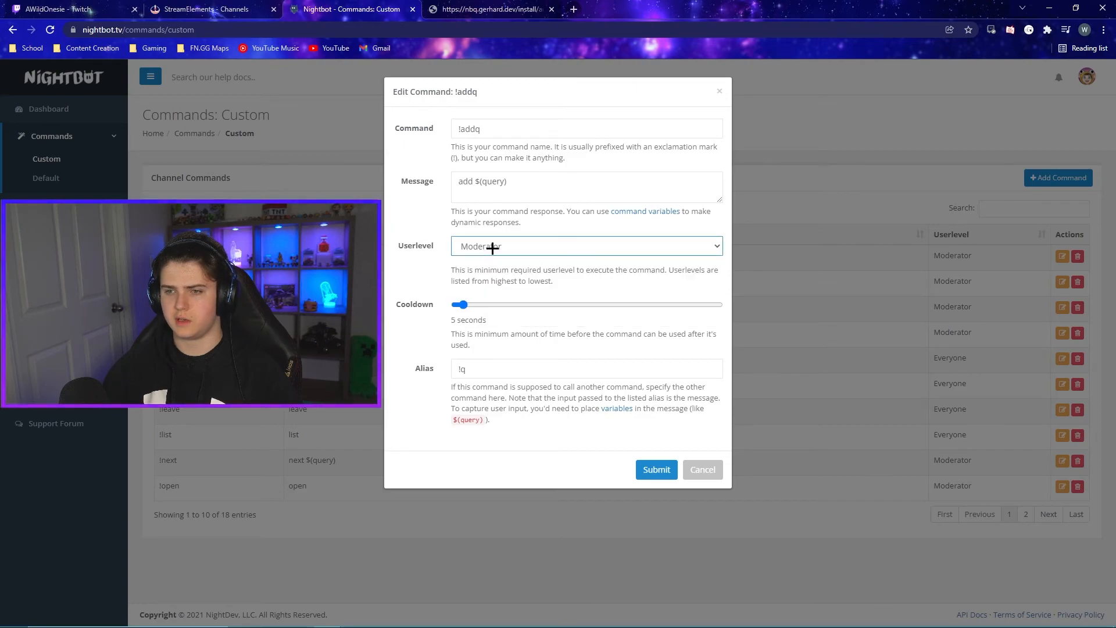
click(656, 469)
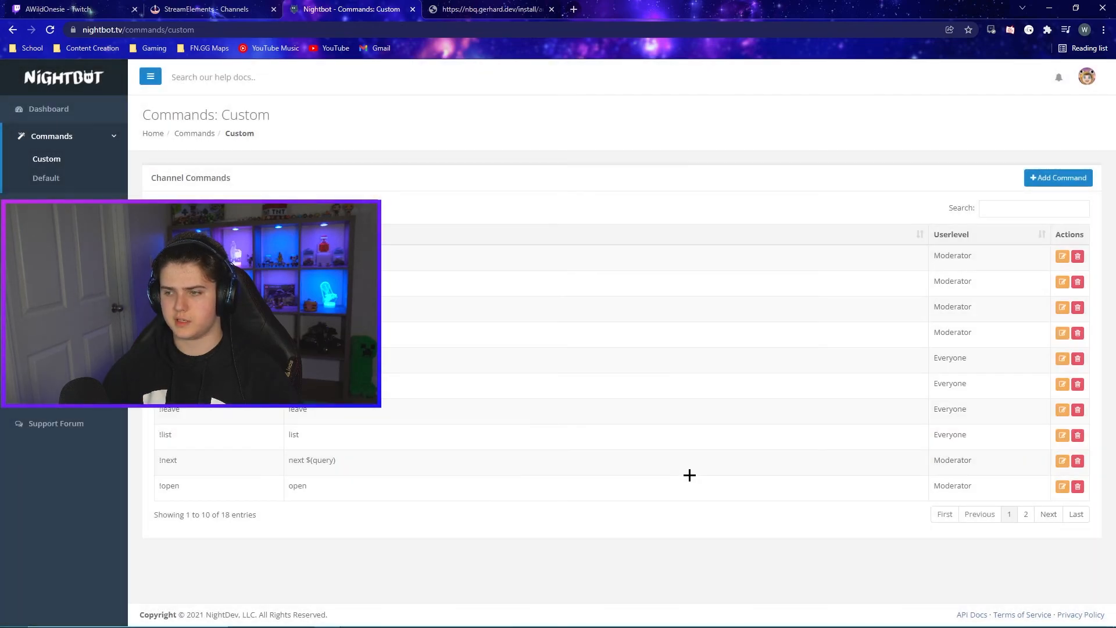
- Check the second page of the custom commands list and return to the first page
click(1027, 515)
click(1011, 469)
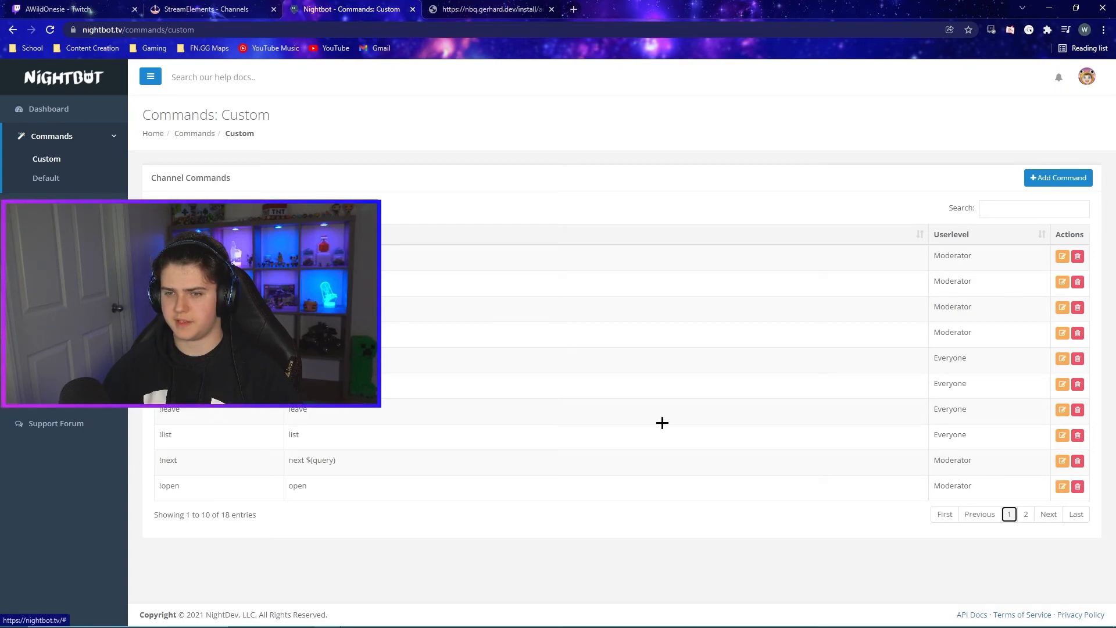